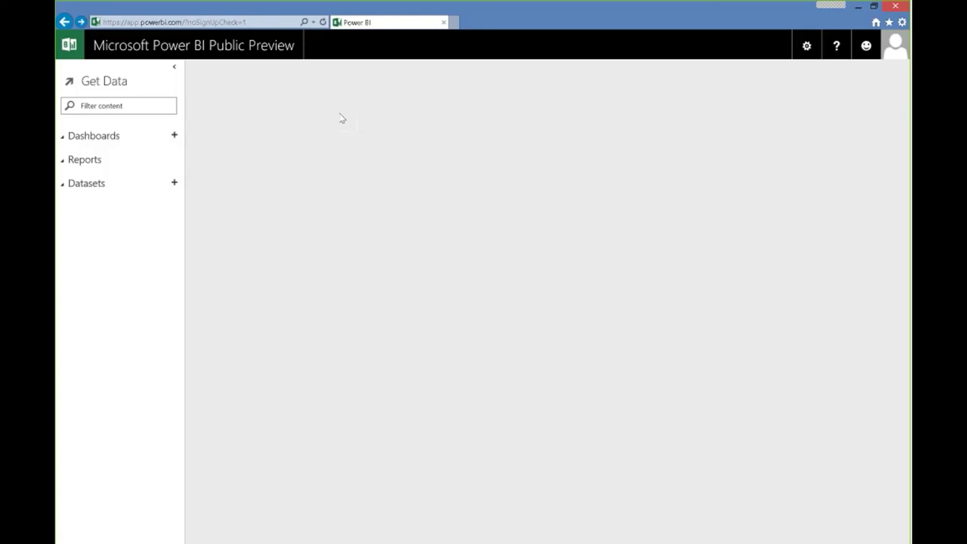
- From Get Data, connect to an Excel Workbook and pick Computer as its location
click(106, 83)
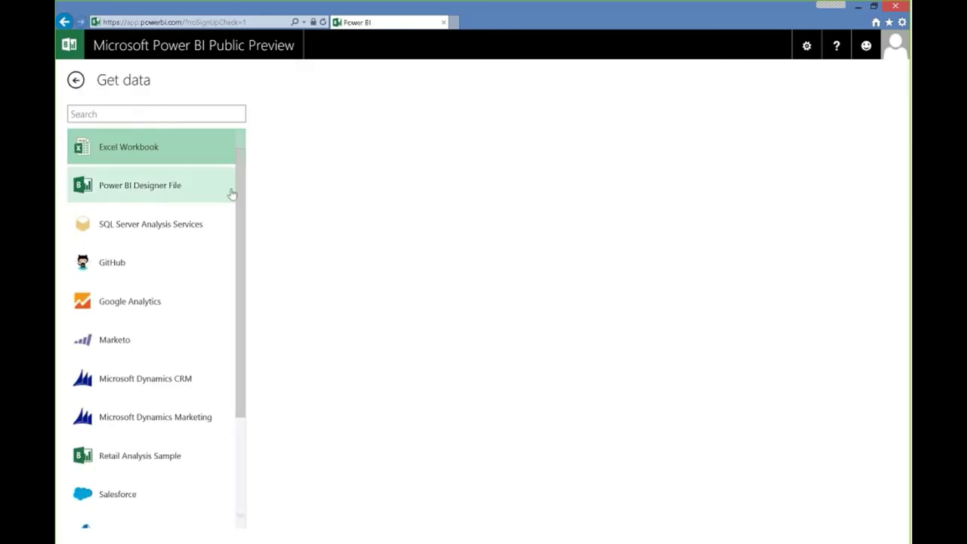
scroll(241, 197, down, 1)
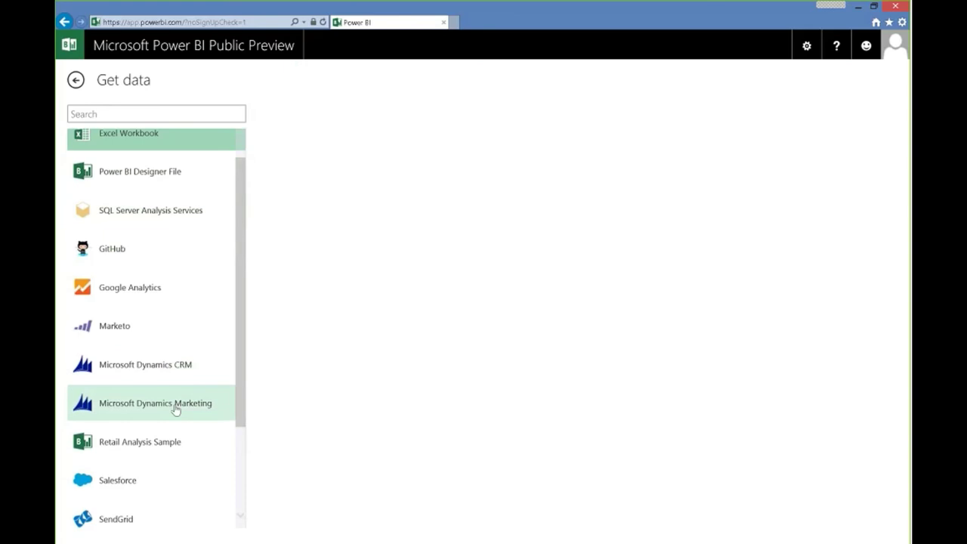
scroll(159, 374, up, 1)
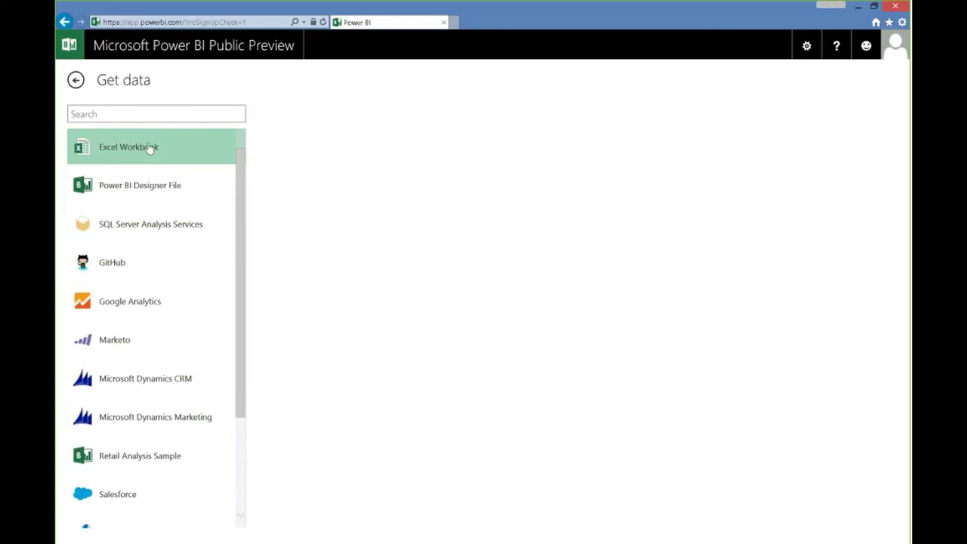
double_click(104, 150)
click(153, 113)
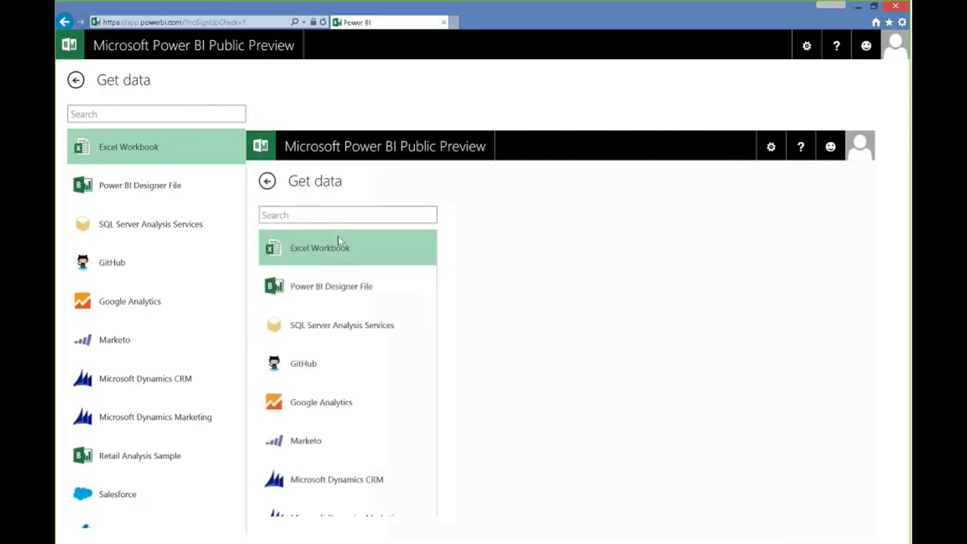
click(337, 243)
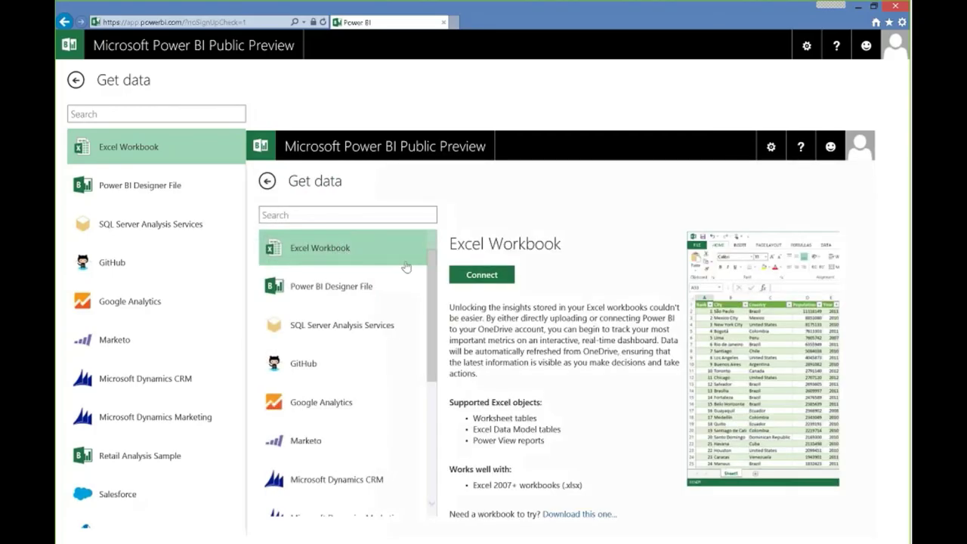
click(466, 278)
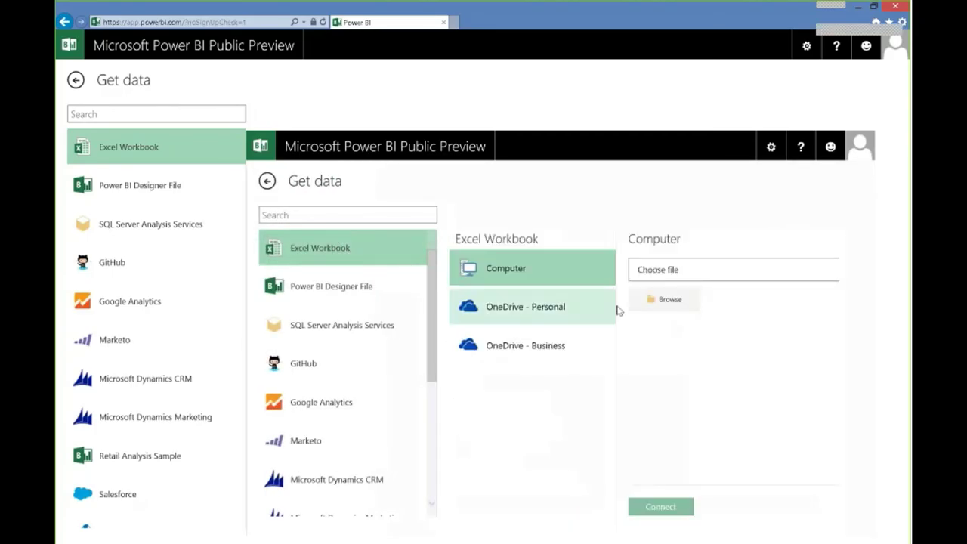
- Upload SalesData.xlsx from Documents > MSDynamicsWorld > Excel Files into Power BI
click(641, 303)
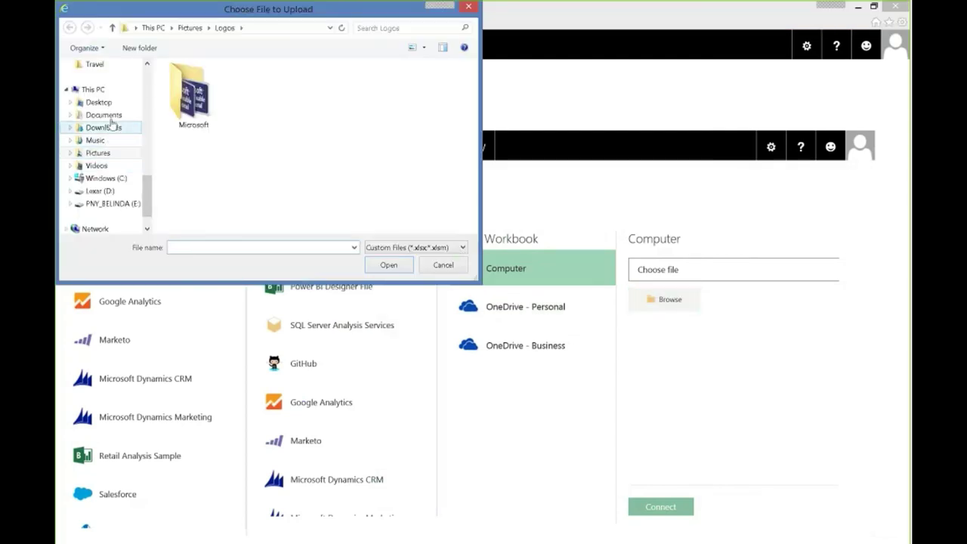
click(109, 119)
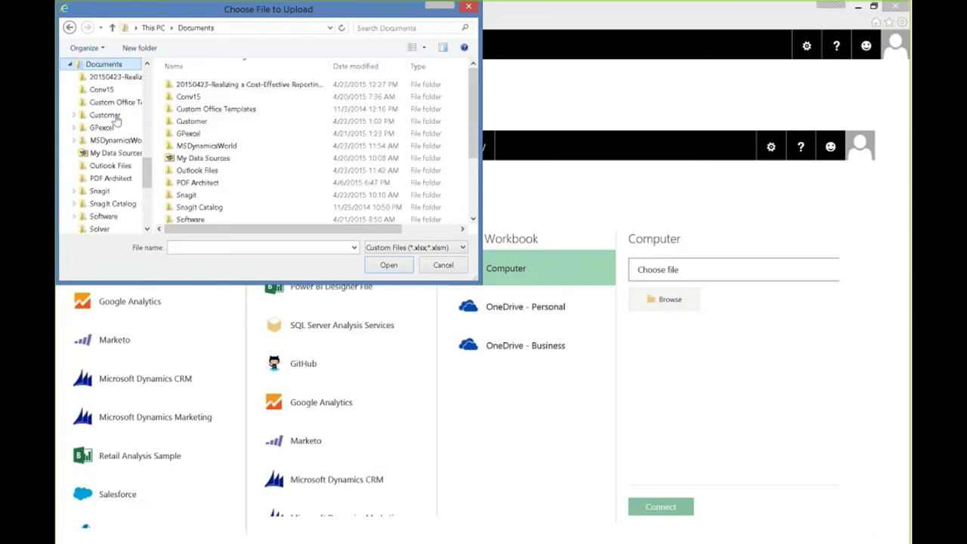
double_click(198, 146)
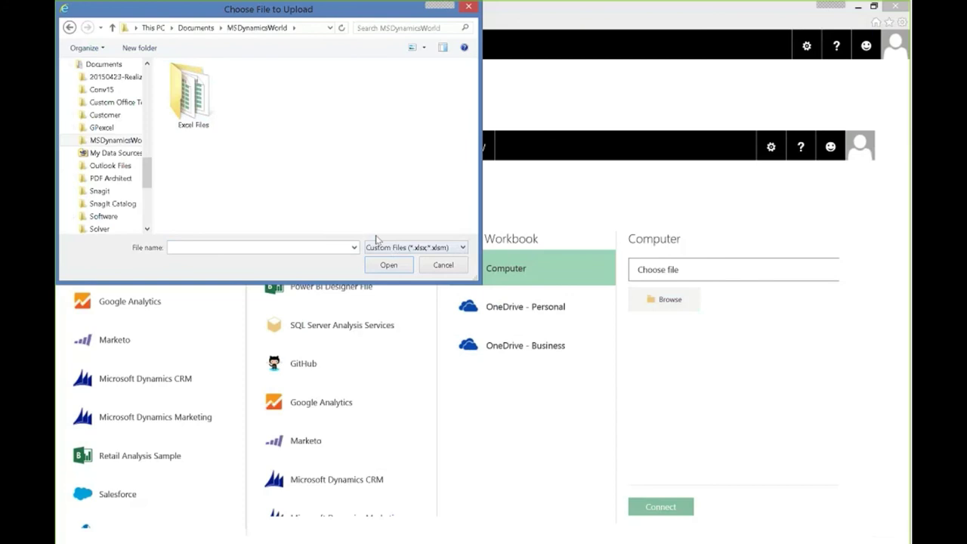
double_click(204, 120)
double_click(226, 124)
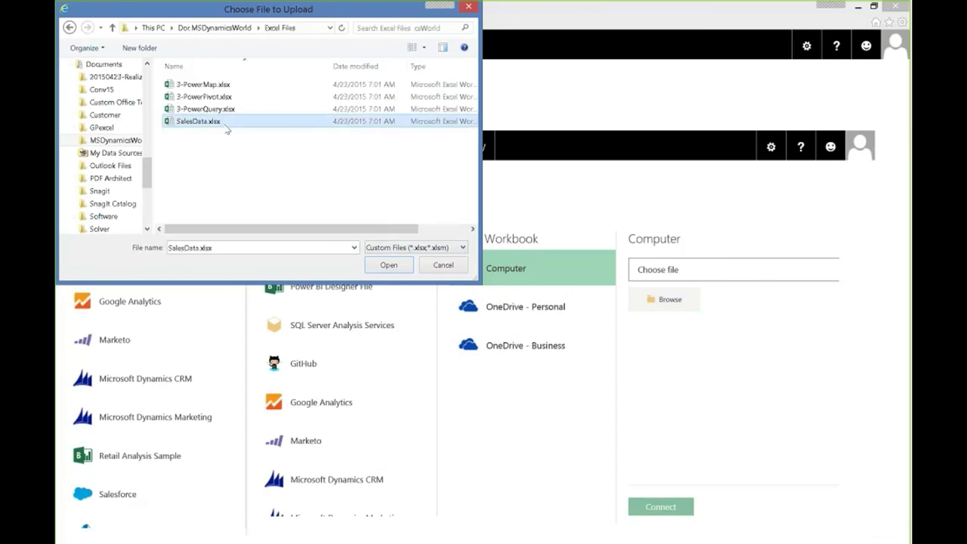
click(644, 504)
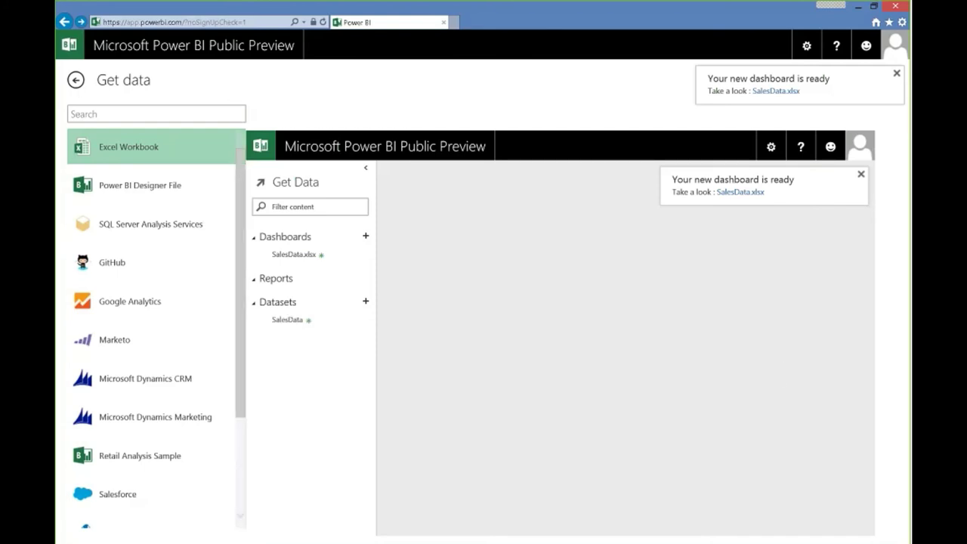
- Open the SalesData.xlsx dashboard and start a blank report from its tile
click(209, 47)
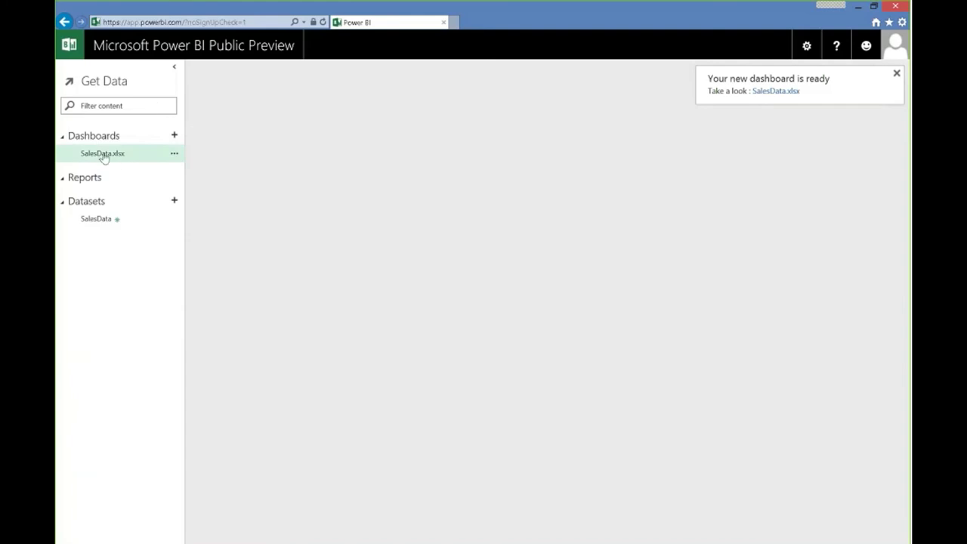
click(104, 155)
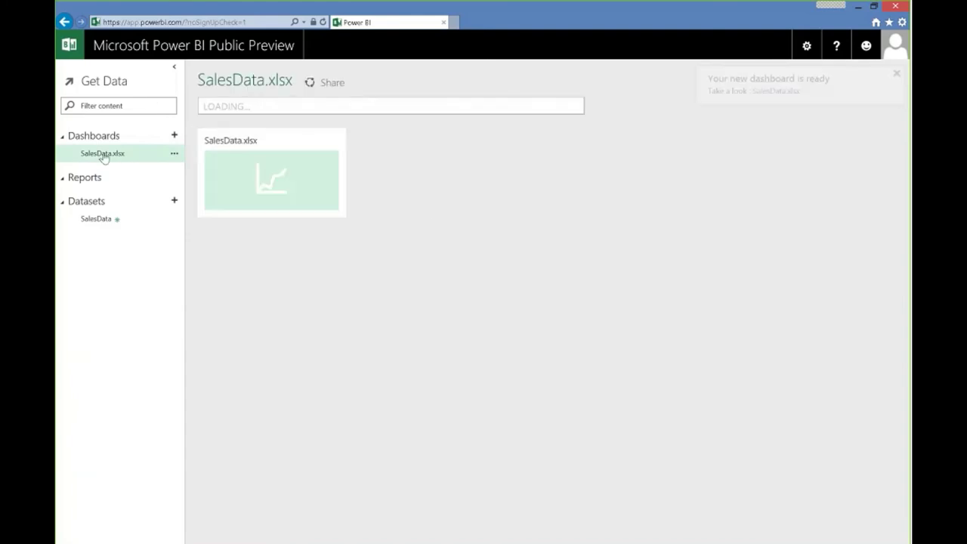
click(265, 178)
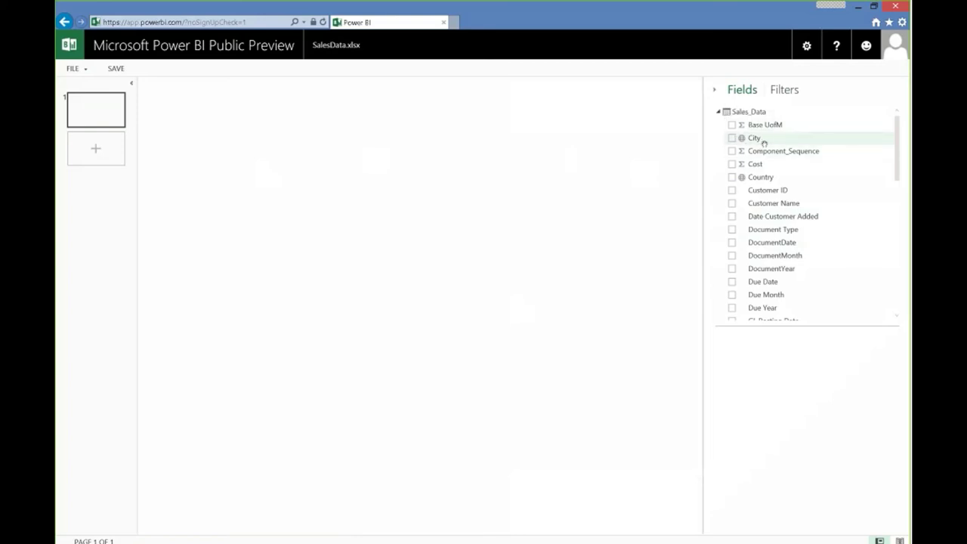
- Create a City map with Country and State as locations and Gross Margin as the value
drag(764, 143, 264, 195)
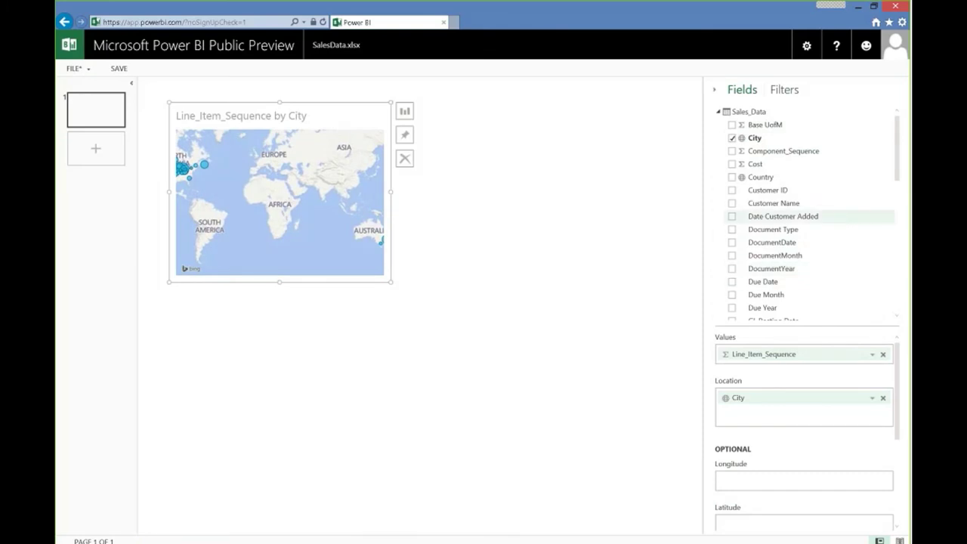
drag(761, 177, 752, 317)
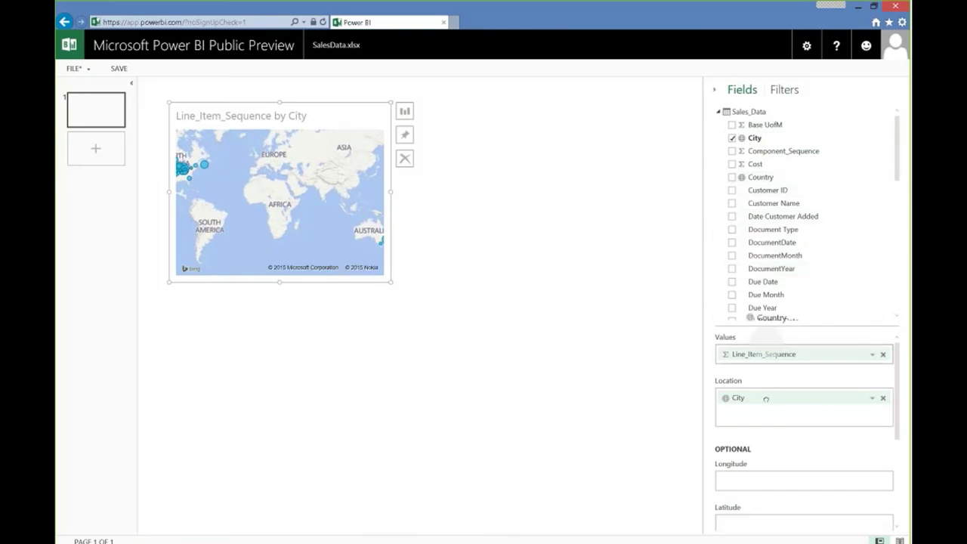
drag(765, 399, 764, 397)
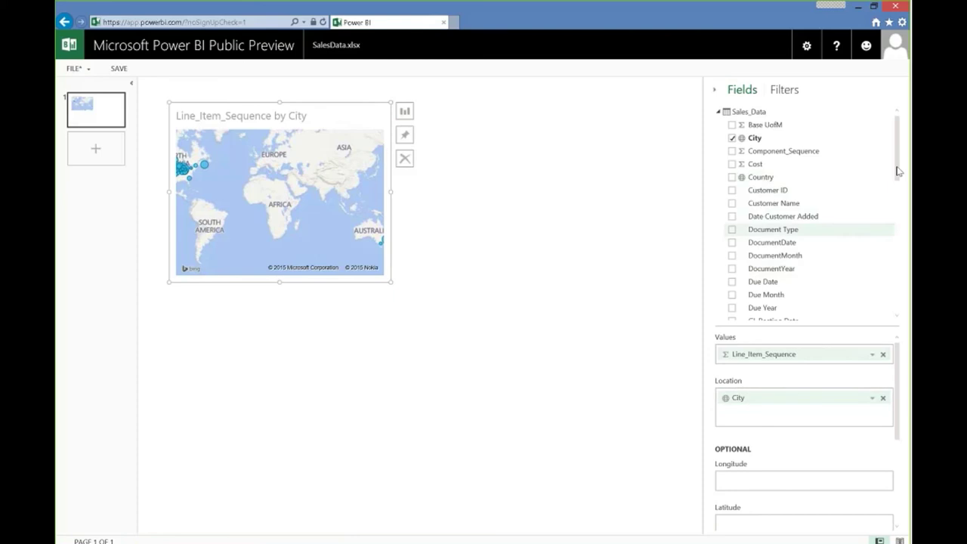
drag(898, 170, 898, 249)
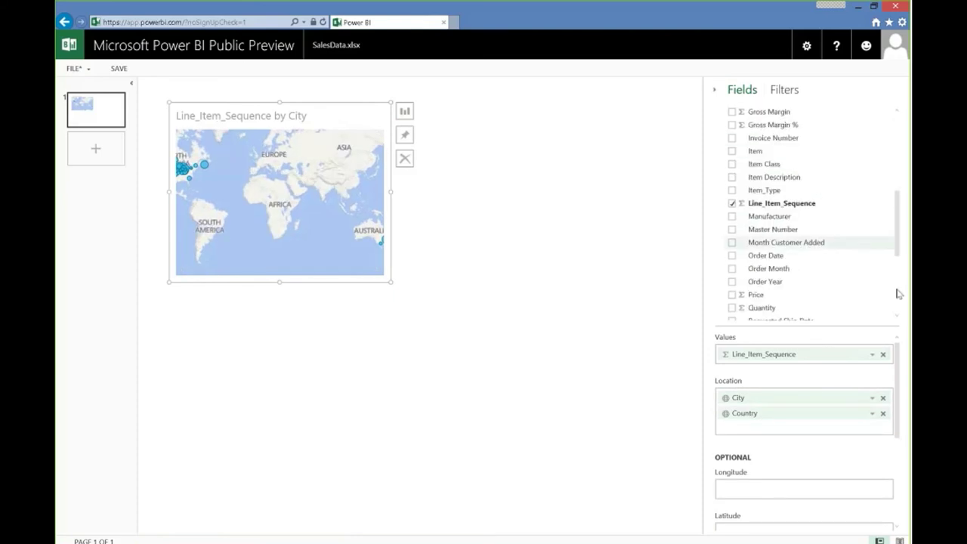
scroll(788, 248, down, 3)
drag(741, 354, 751, 412)
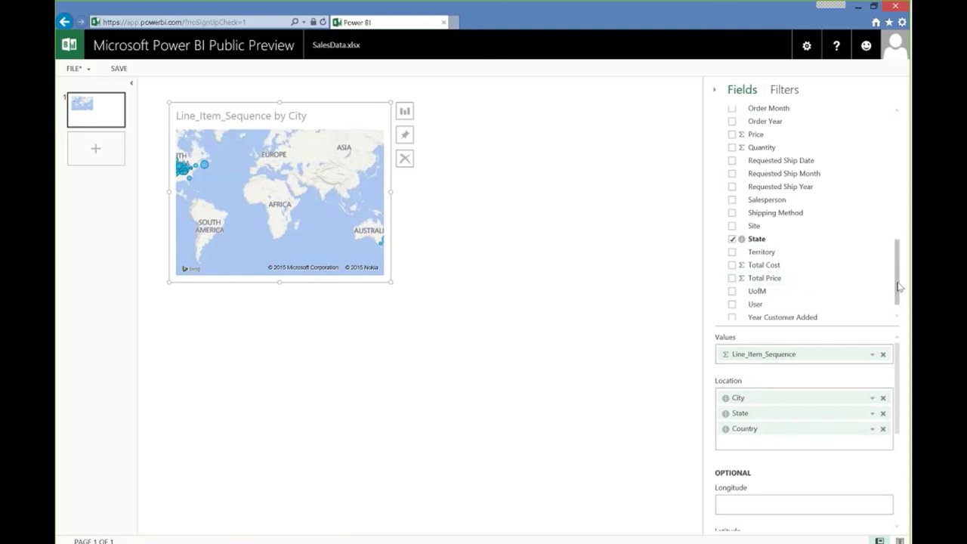
scroll(868, 176, up, 3)
scroll(868, 176, up, 5)
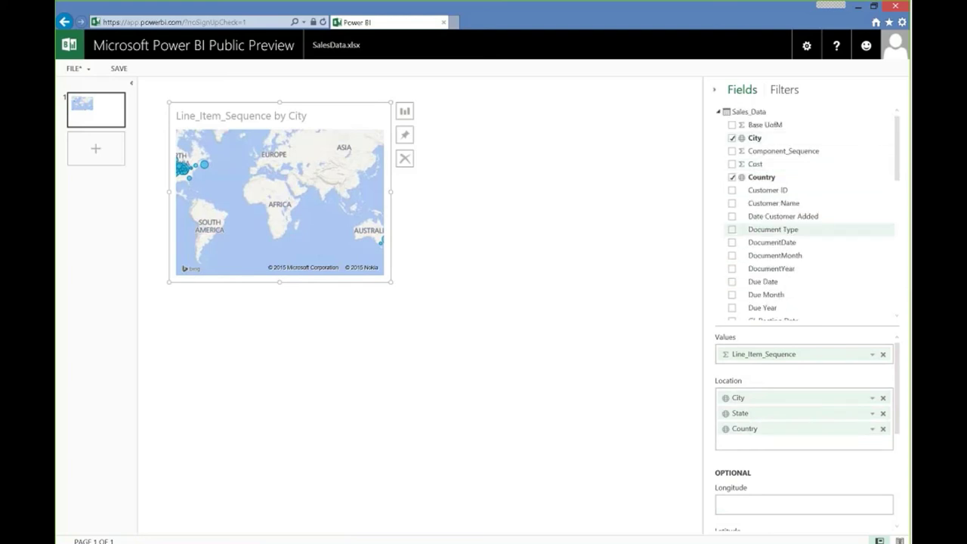
scroll(899, 290, down, 3)
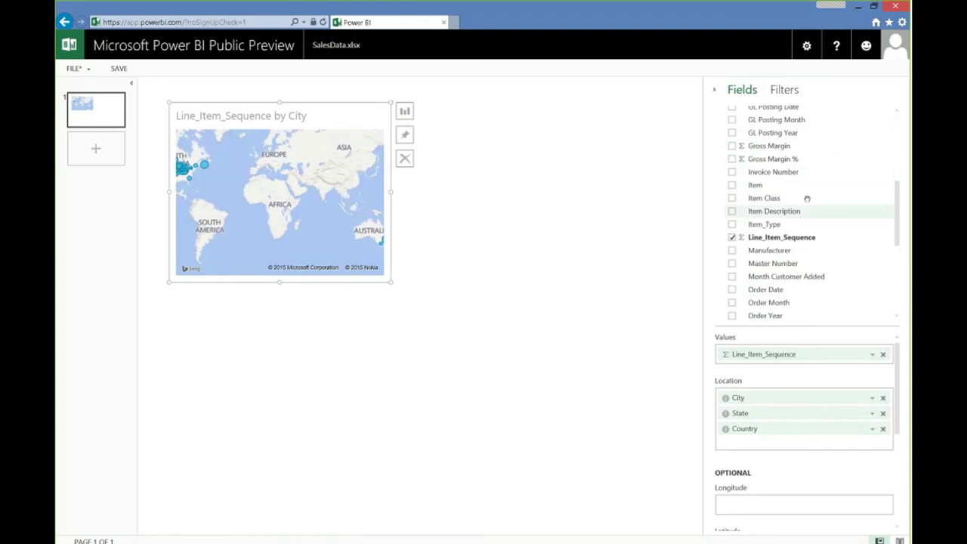
drag(755, 149, 769, 359)
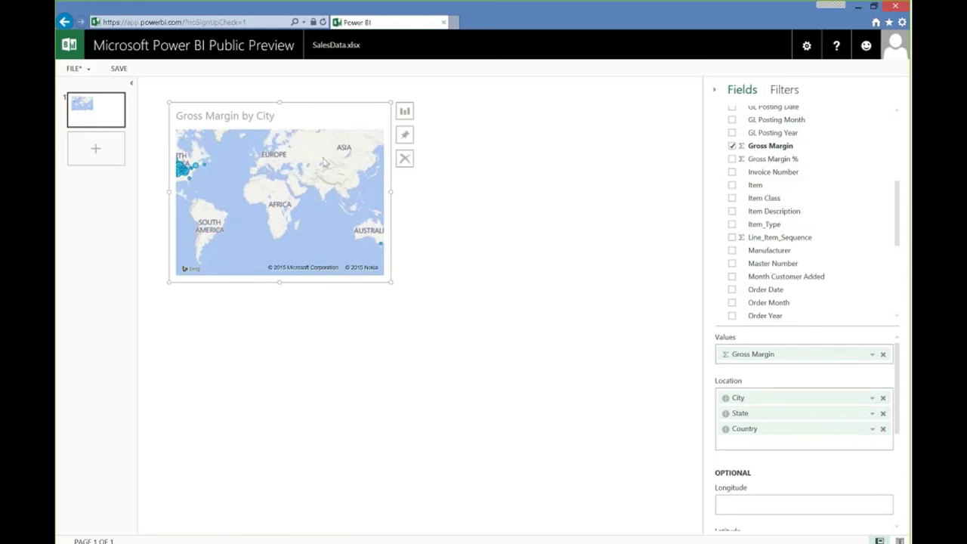
- Restrict the map's Country filter to Canada and USA
click(785, 90)
click(758, 112)
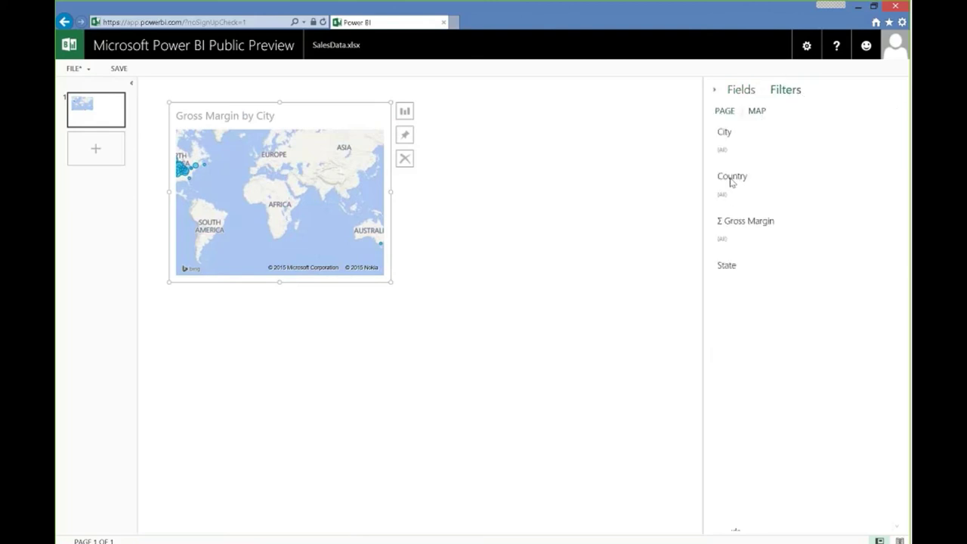
click(731, 178)
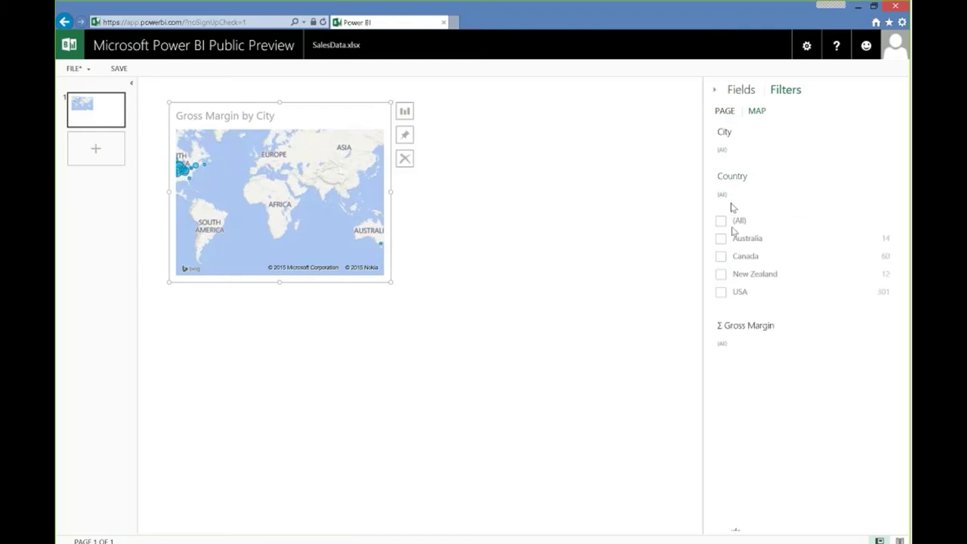
click(722, 257)
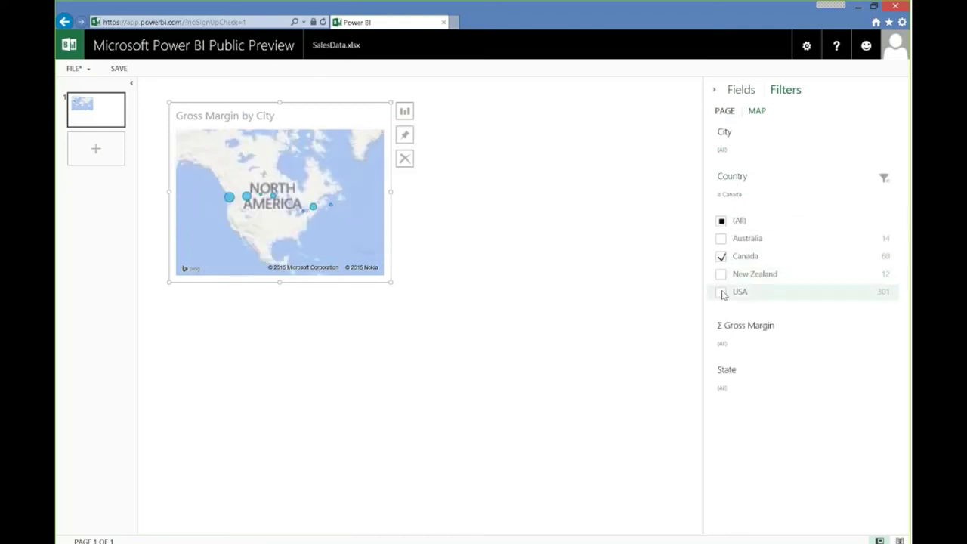
click(740, 303)
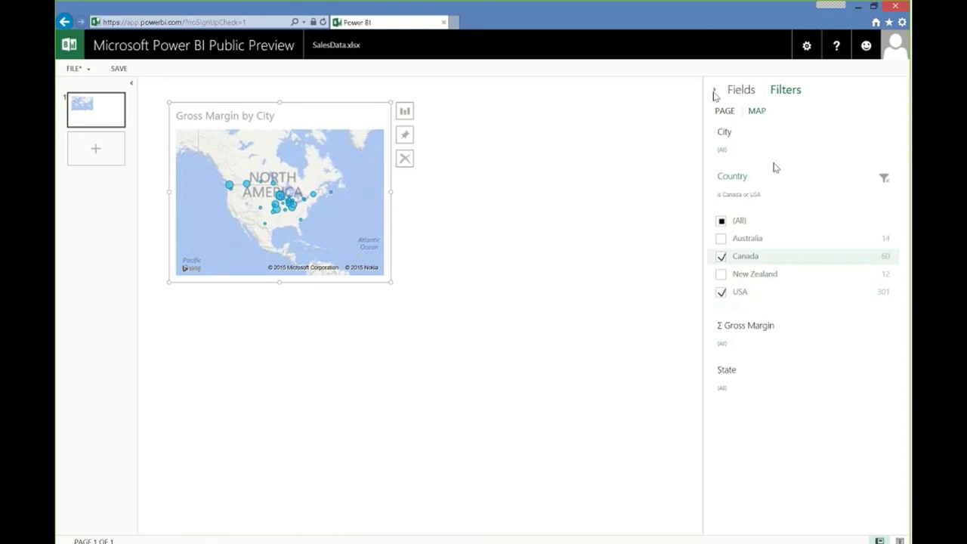
click(741, 90)
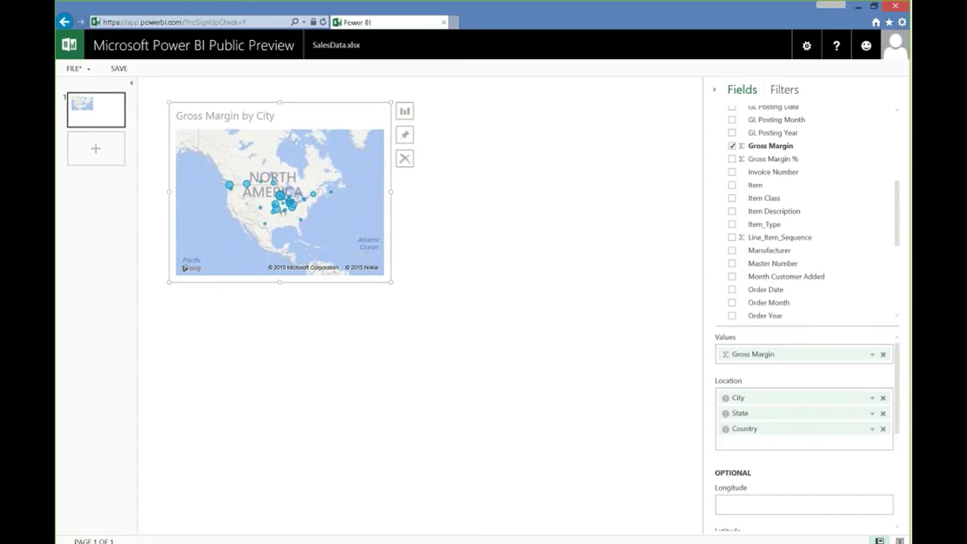
- Add an Item Class column chart showing Quantity in place of Line_Item_Sequence
click(529, 326)
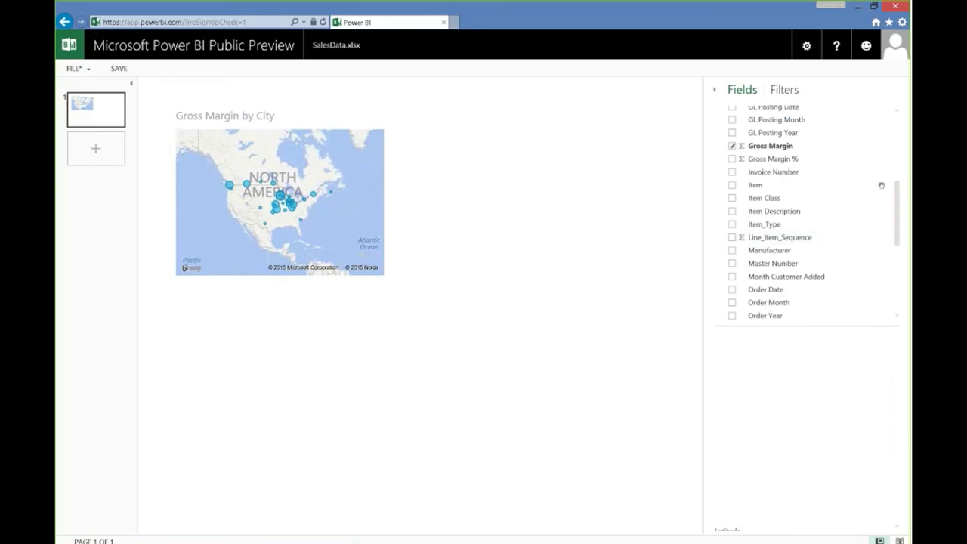
scroll(897, 207, up, 2)
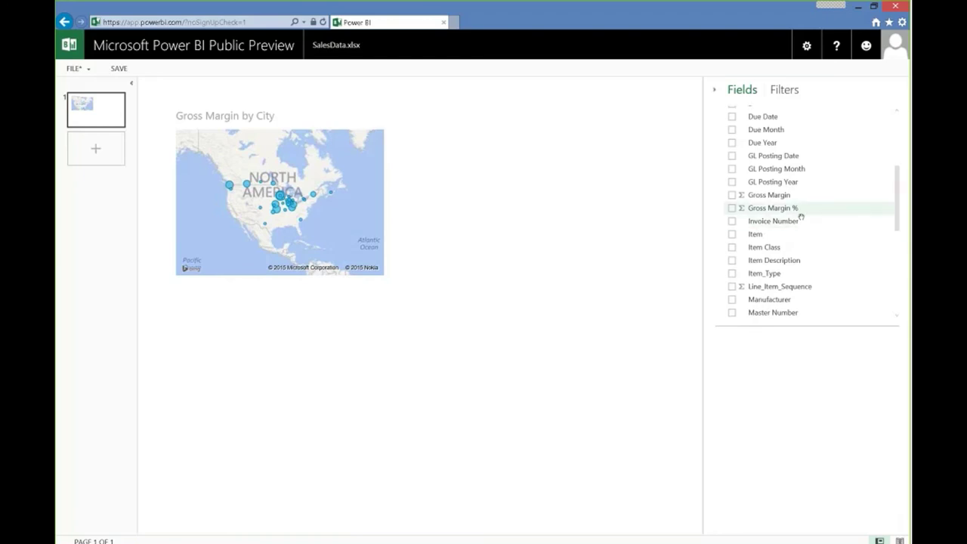
drag(769, 247, 572, 187)
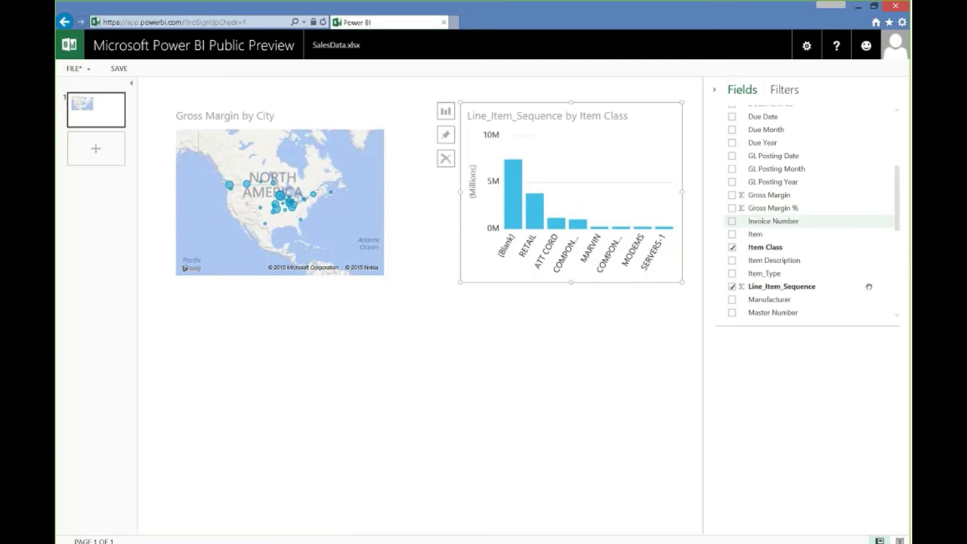
scroll(898, 303, down, 5)
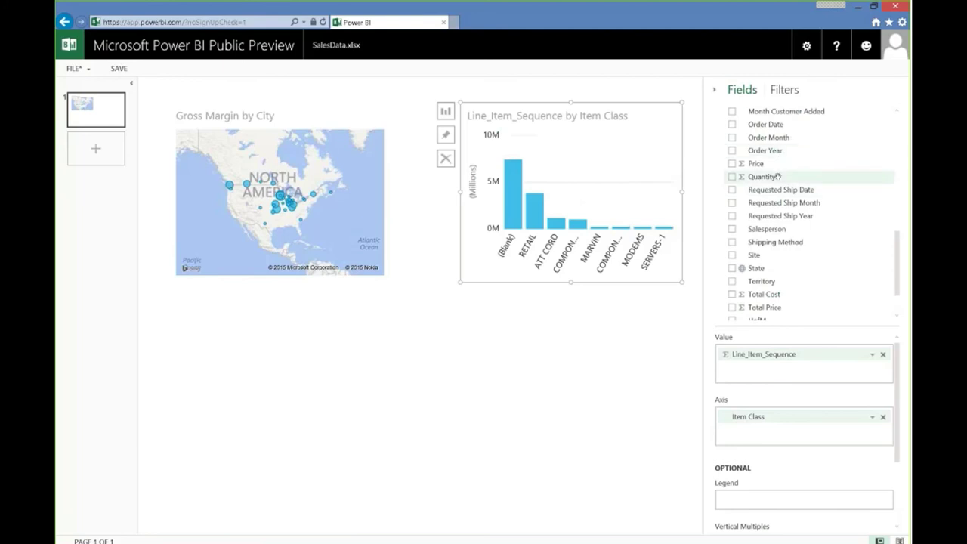
drag(778, 176, 876, 358)
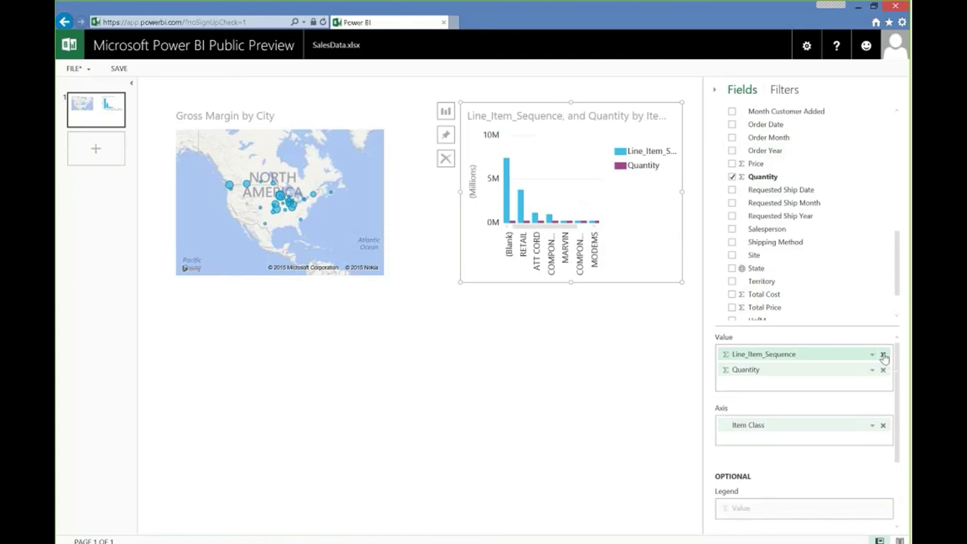
drag(725, 297, 612, 247)
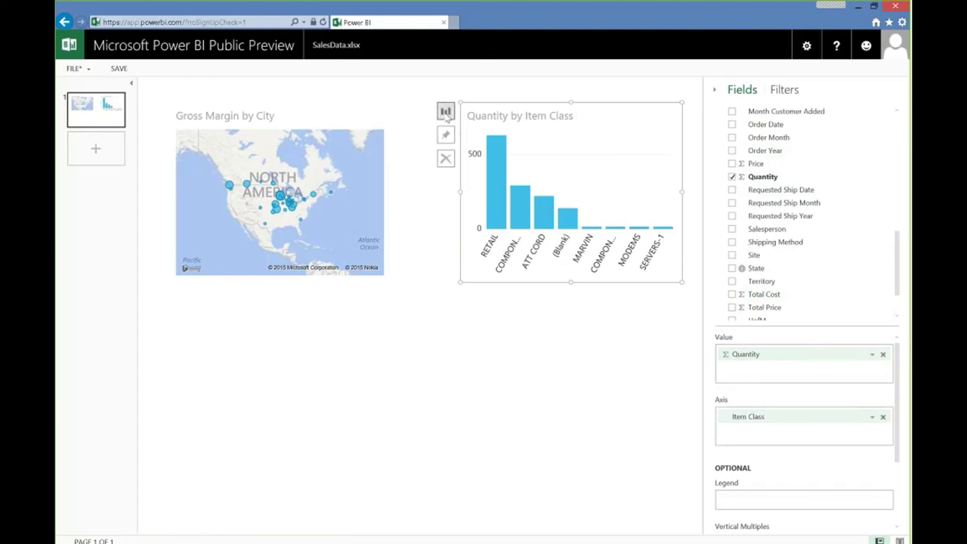
mouse_move(446, 112)
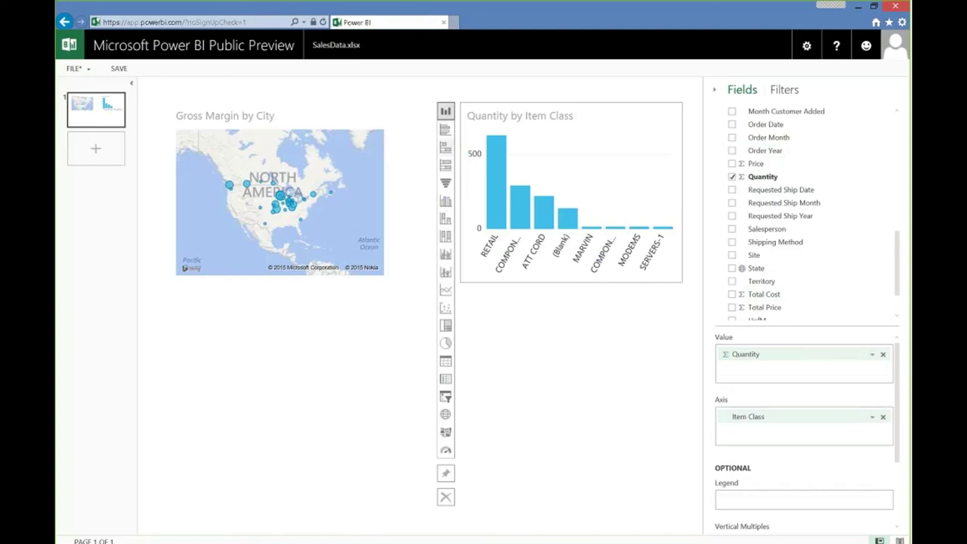
- Switch the Quantity chart to horizontal bars and add two new Item Class charts
click(446, 146)
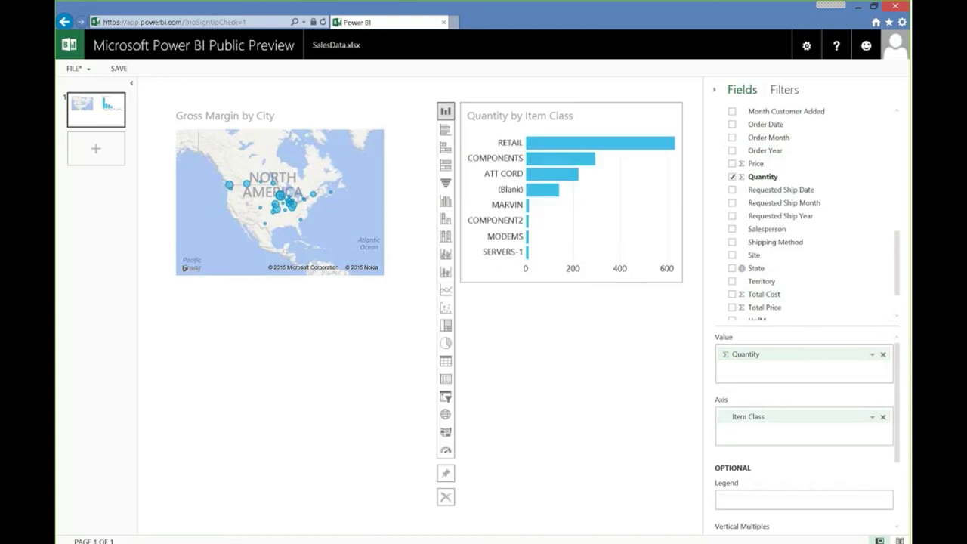
click(596, 342)
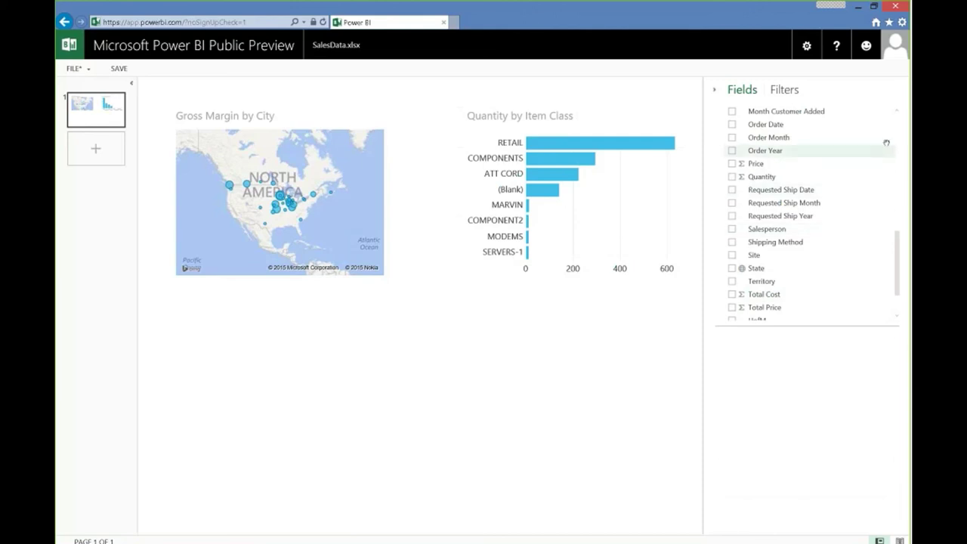
scroll(890, 140, up, 3)
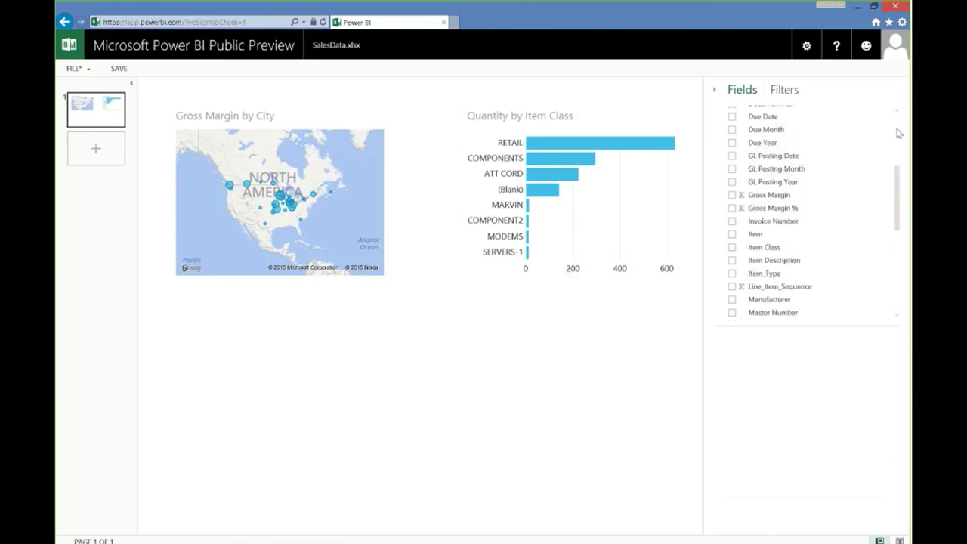
drag(756, 246, 290, 395)
drag(774, 247, 570, 372)
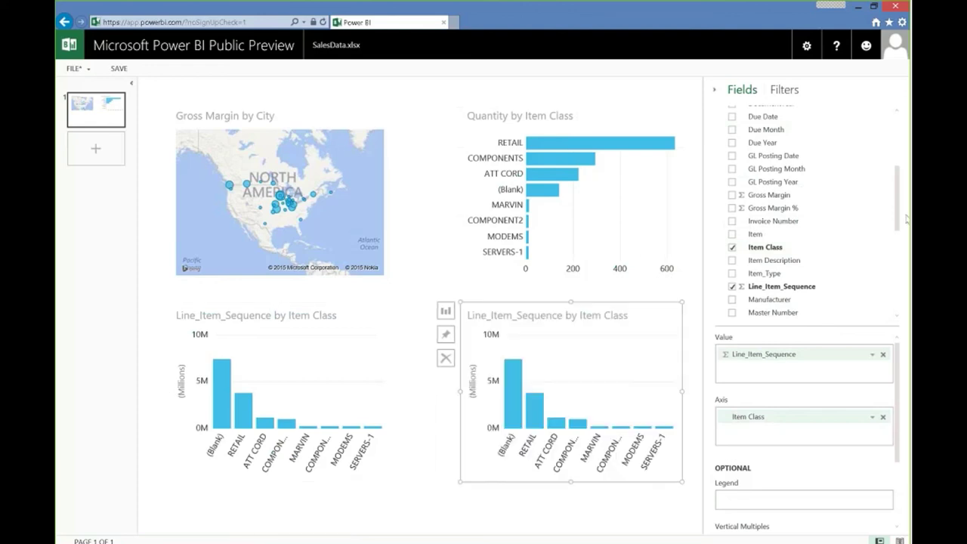
- Replace Line_Item_Sequence with Total Cost in one new chart and Total Price in the other
scroll(899, 226, down, 5)
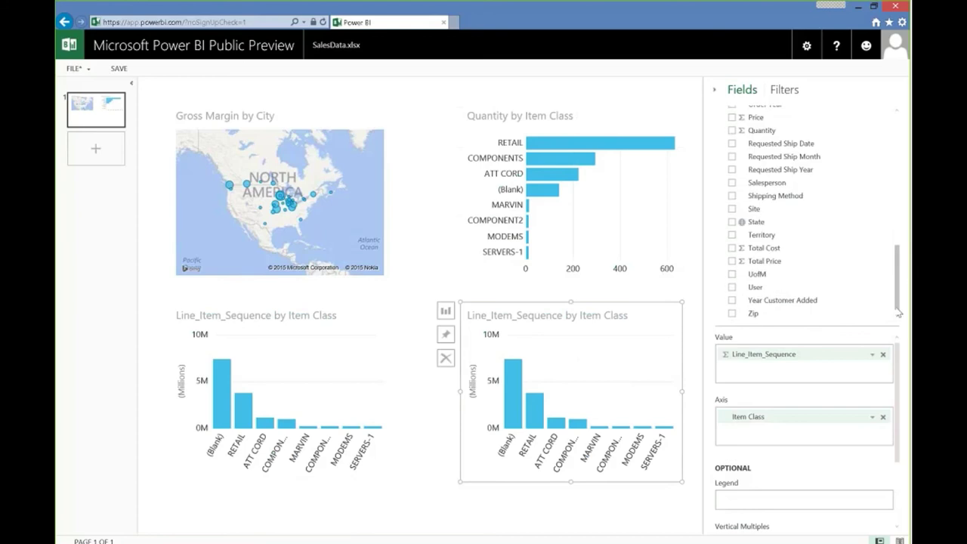
drag(763, 248, 759, 368)
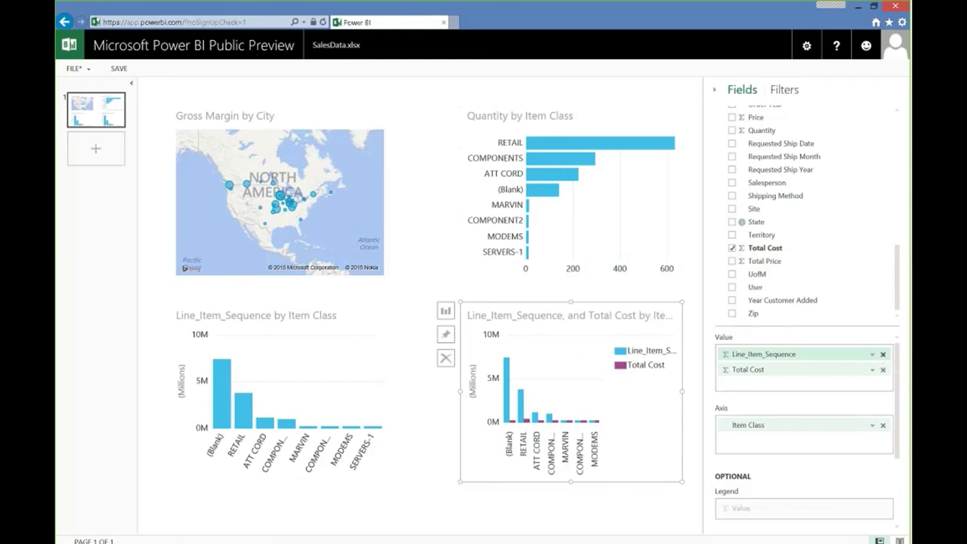
drag(763, 353, 756, 287)
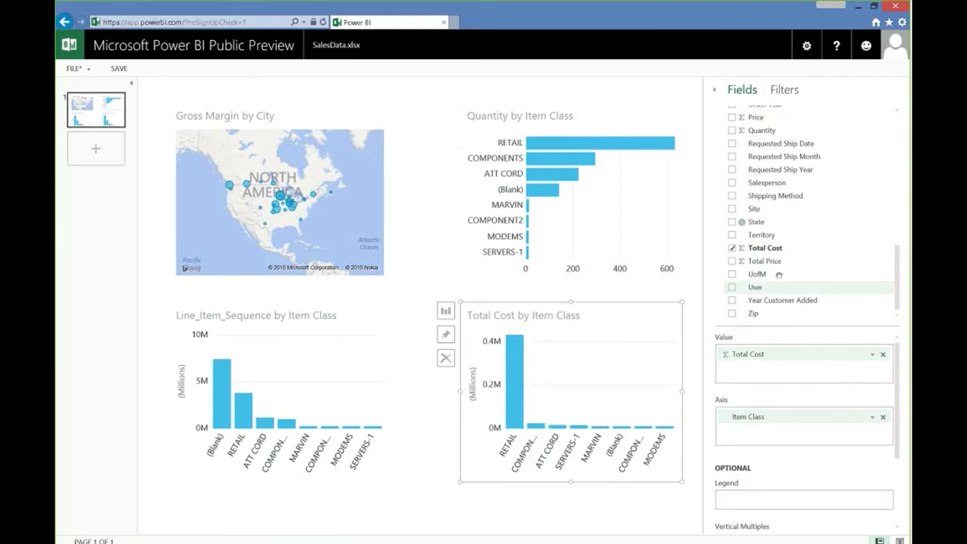
click(356, 415)
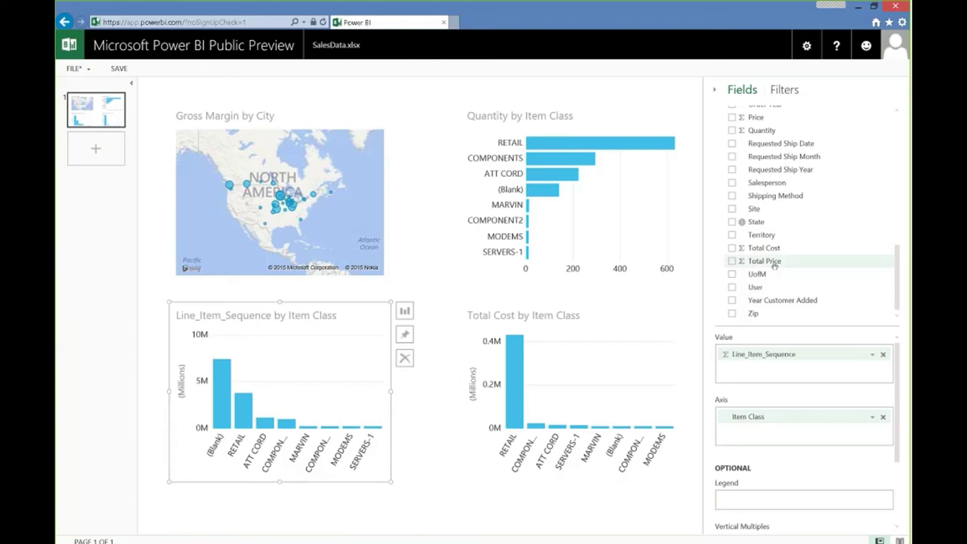
drag(774, 265, 869, 361)
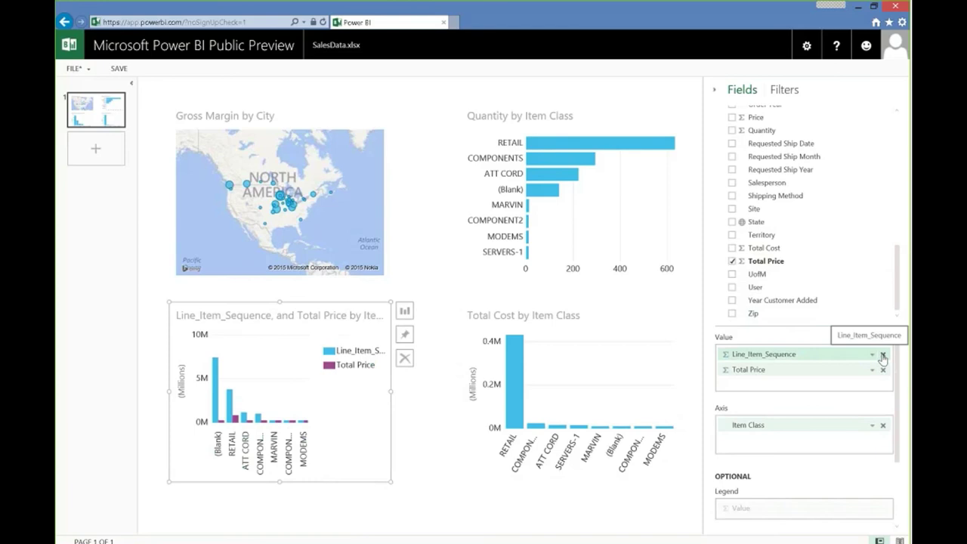
click(882, 354)
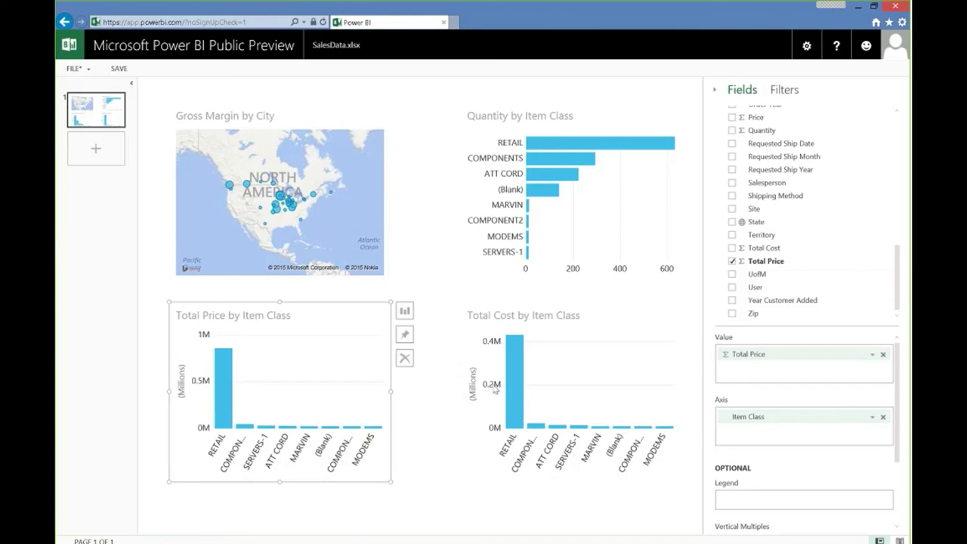
- Merge Total Cost into the Total Price chart, widen it, and stack columns with Total Cost first
click(529, 376)
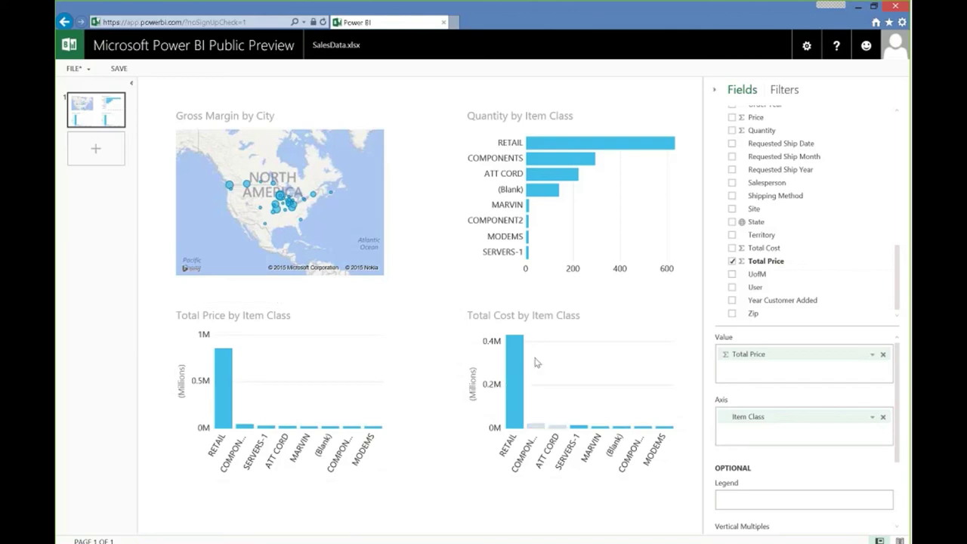
click(535, 363)
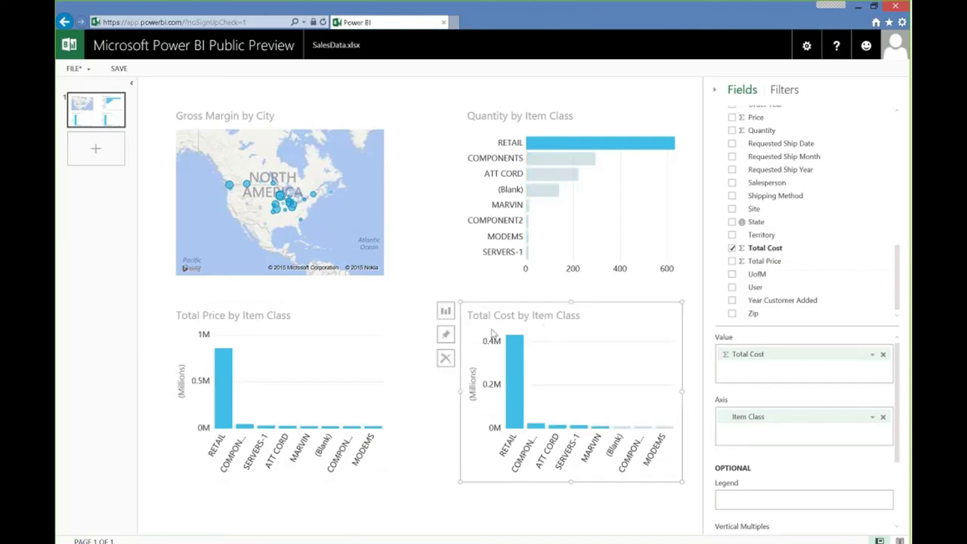
drag(492, 333, 252, 338)
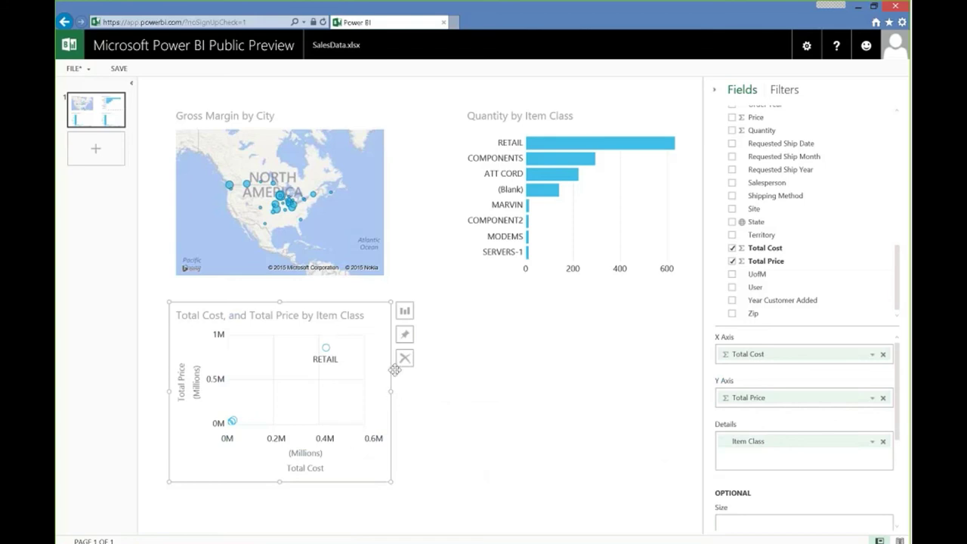
drag(478, 377, 529, 316)
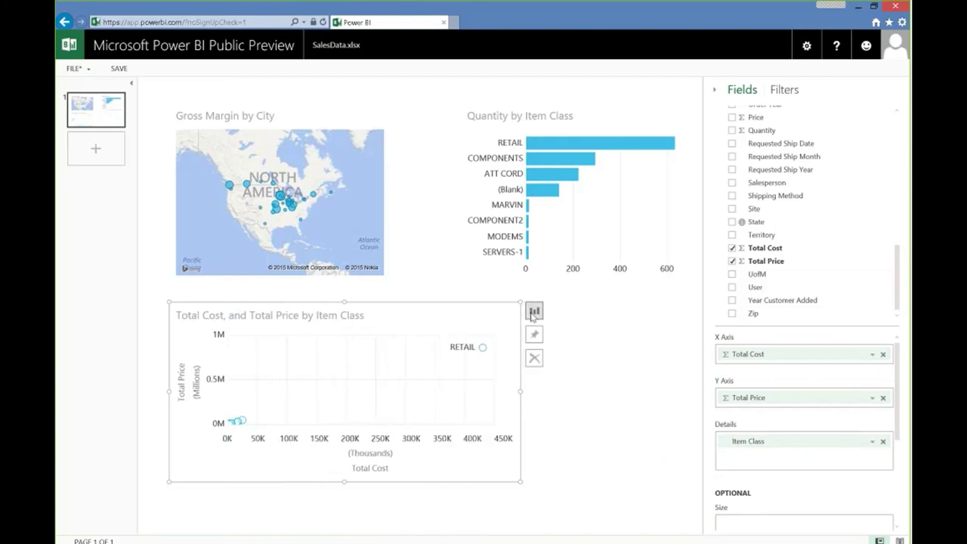
click(531, 312)
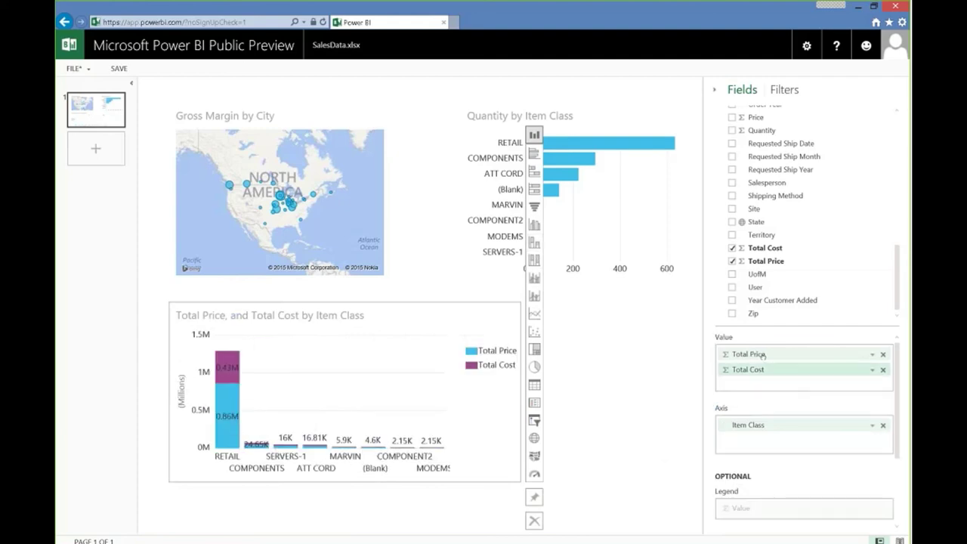
drag(763, 355, 762, 352)
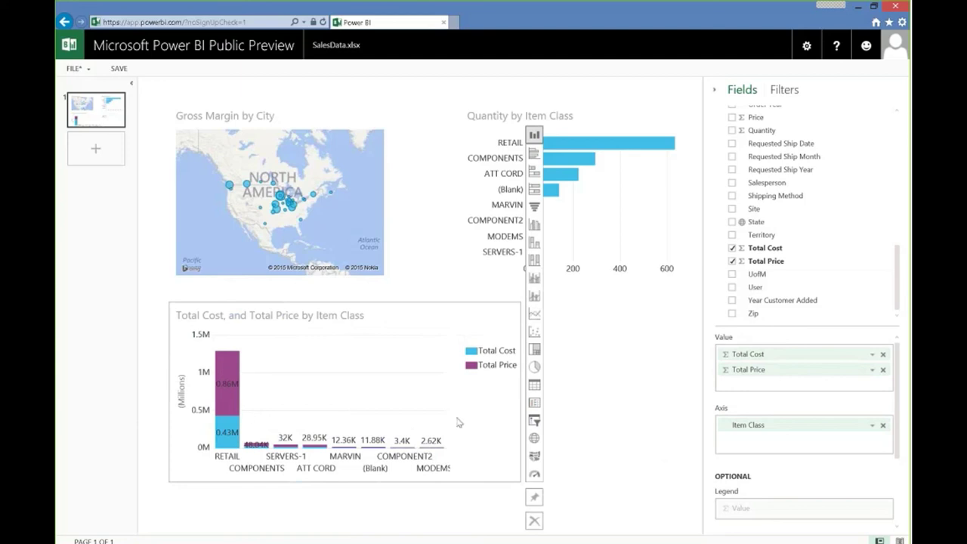
click(563, 431)
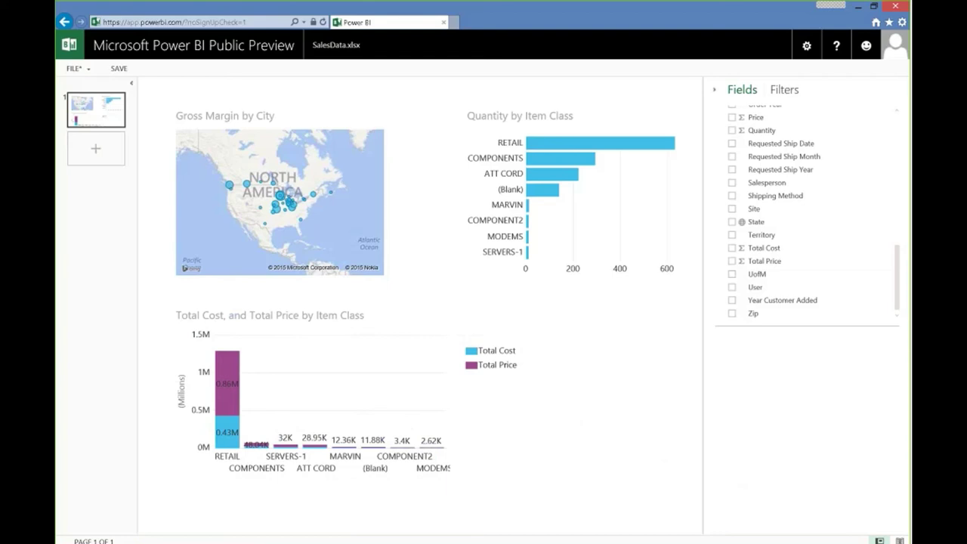
- Save the report with the name SOP
click(120, 70)
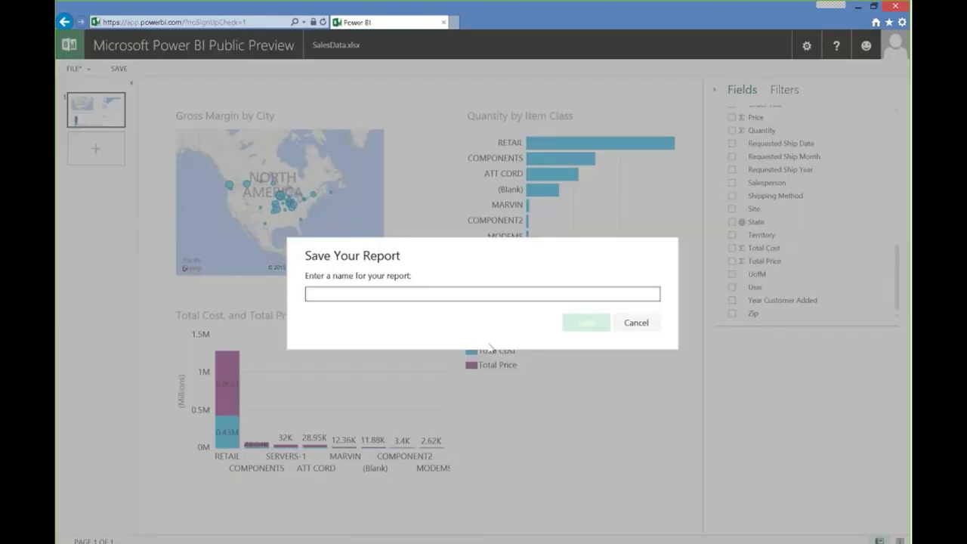
text(SOP)
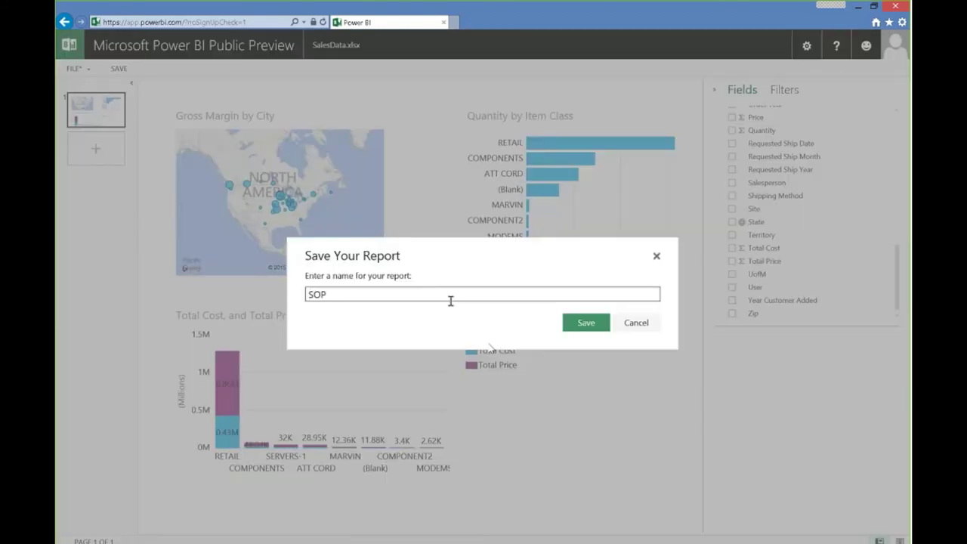
click(586, 325)
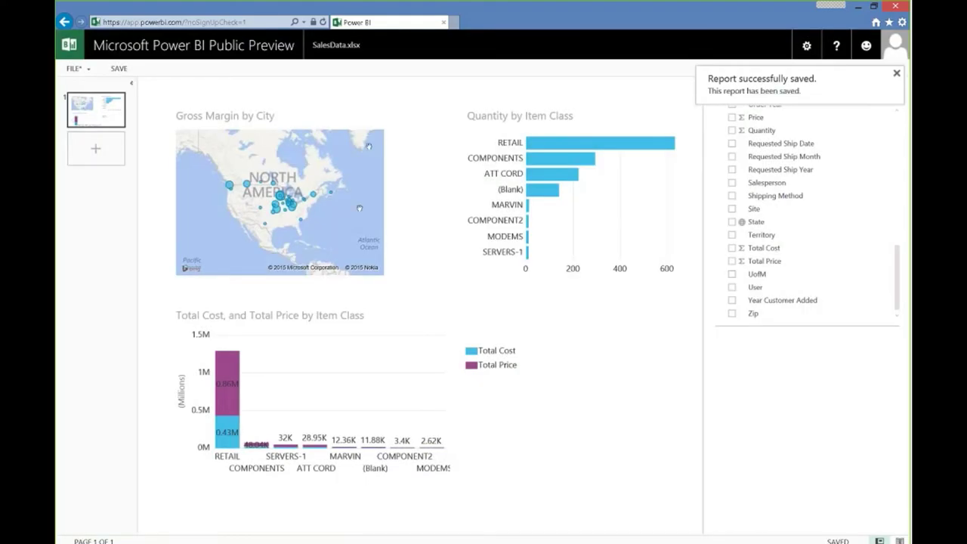
- Pin the map and Quantity chart, then rearrange the tiles on the SalesData.xlsx dashboard
click(405, 137)
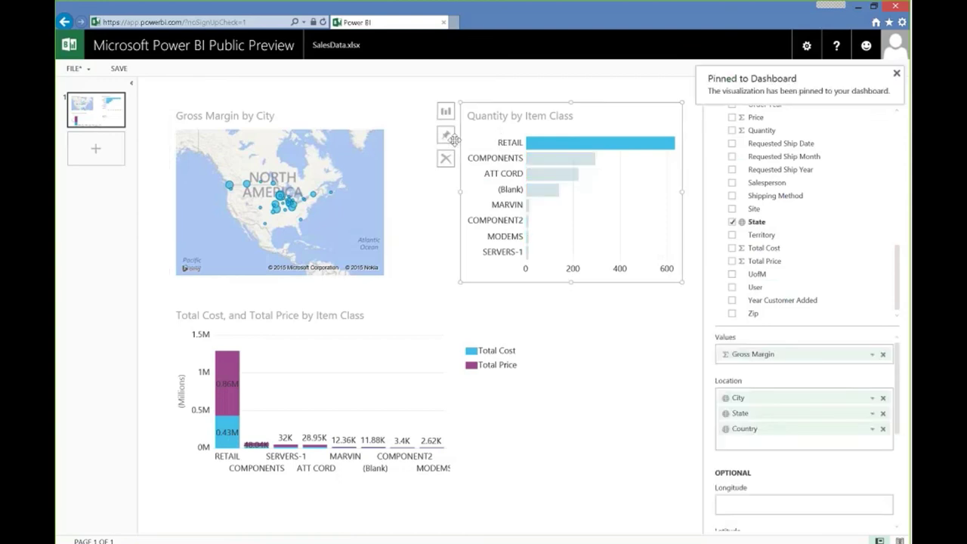
click(454, 139)
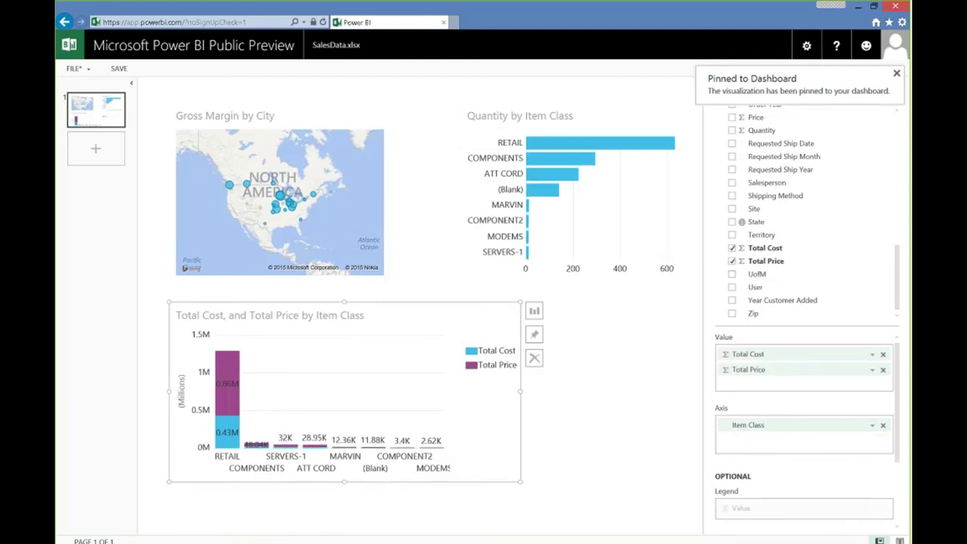
click(166, 49)
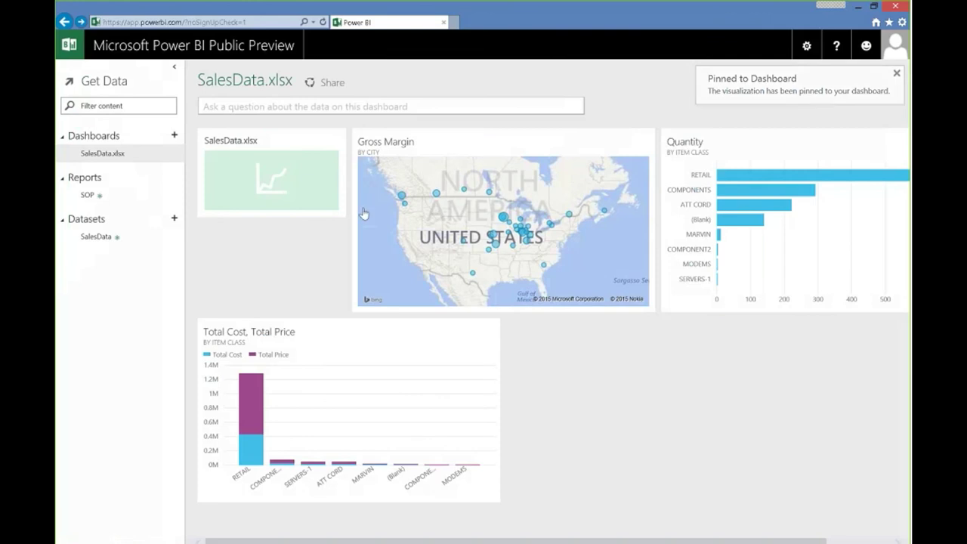
drag(773, 247, 619, 434)
drag(639, 194, 687, 198)
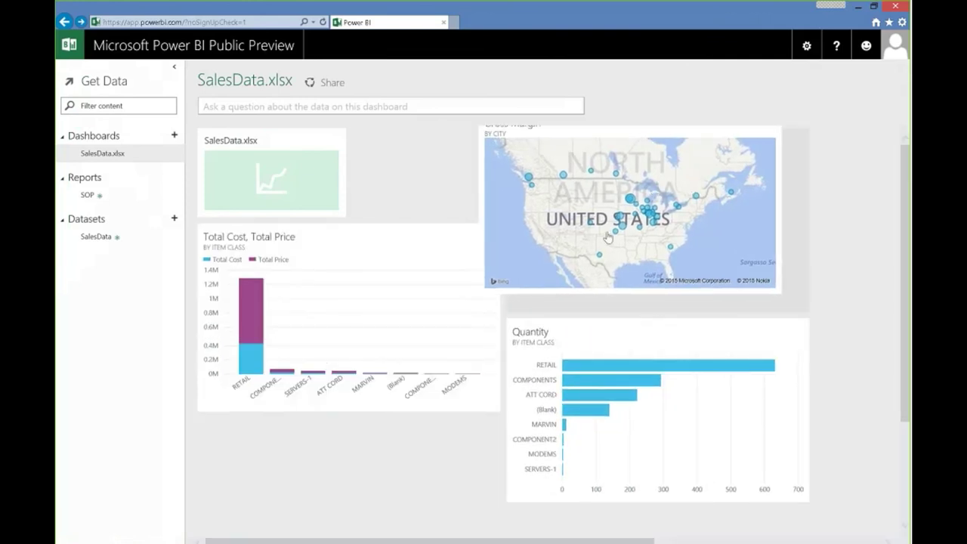
mouse_move(244, 165)
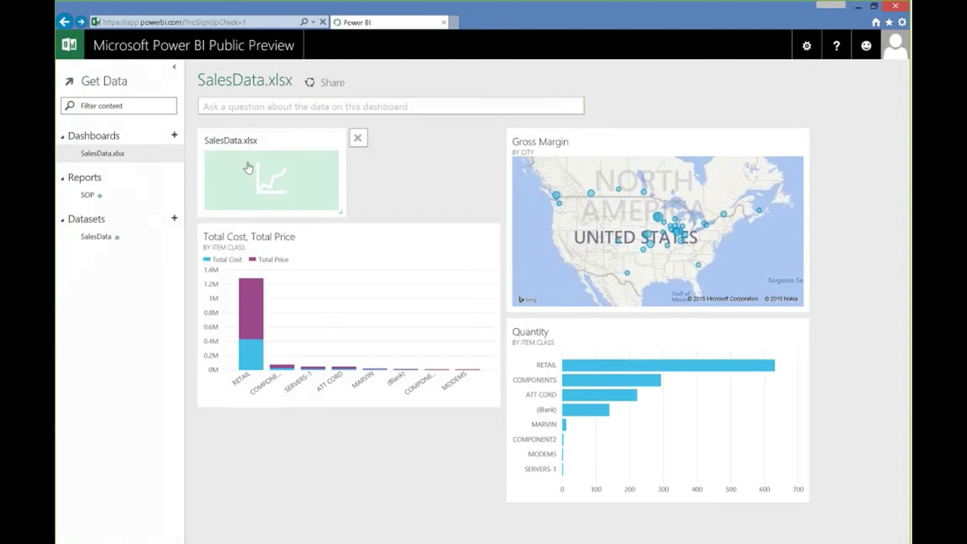
- Ask the Q&A box for 'gross margin by state'
click(420, 110)
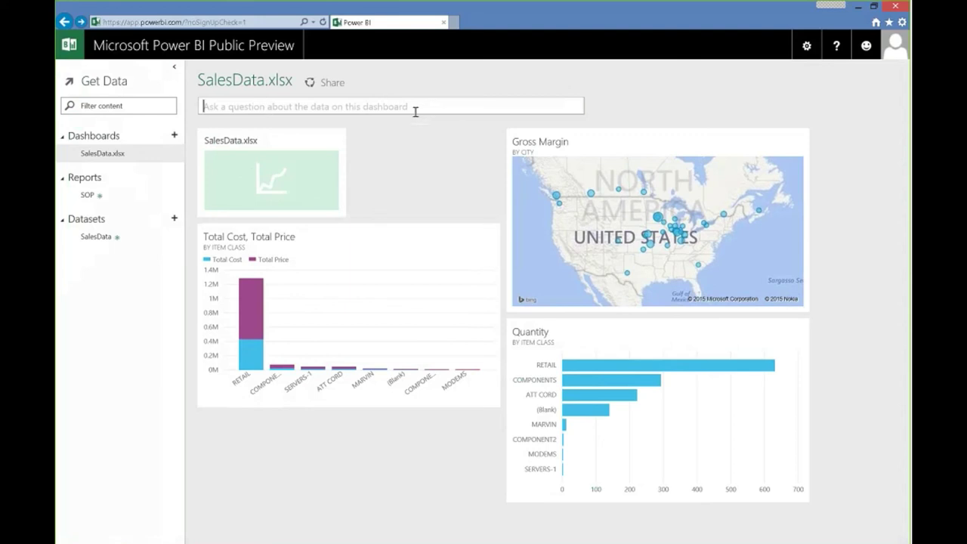
text(show me)
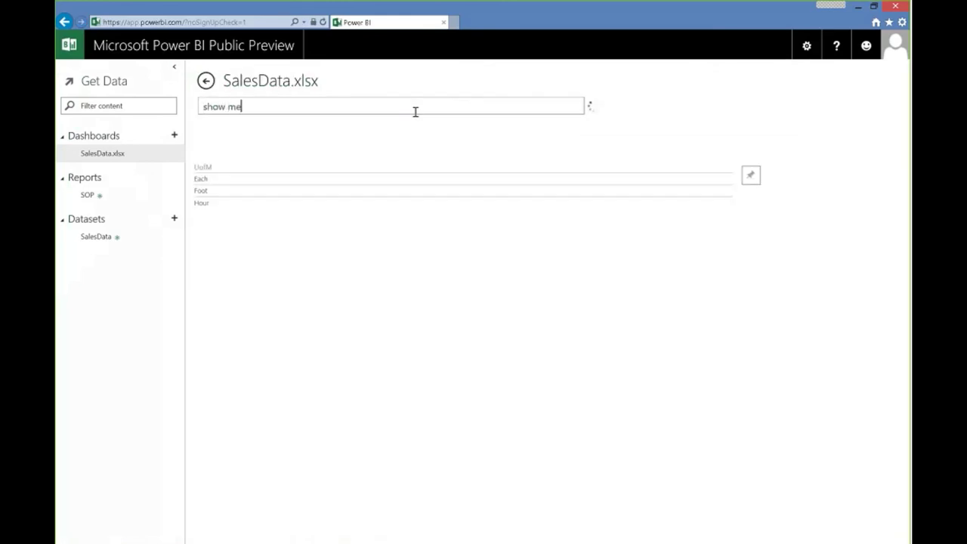
key(BackSpace)
key(BackSpace)
text(gross margin b)
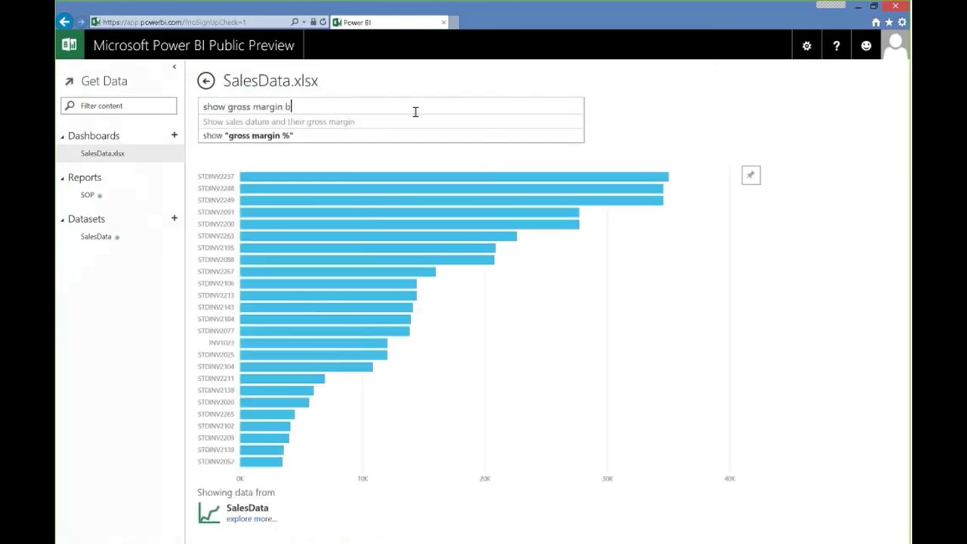
text(y state)
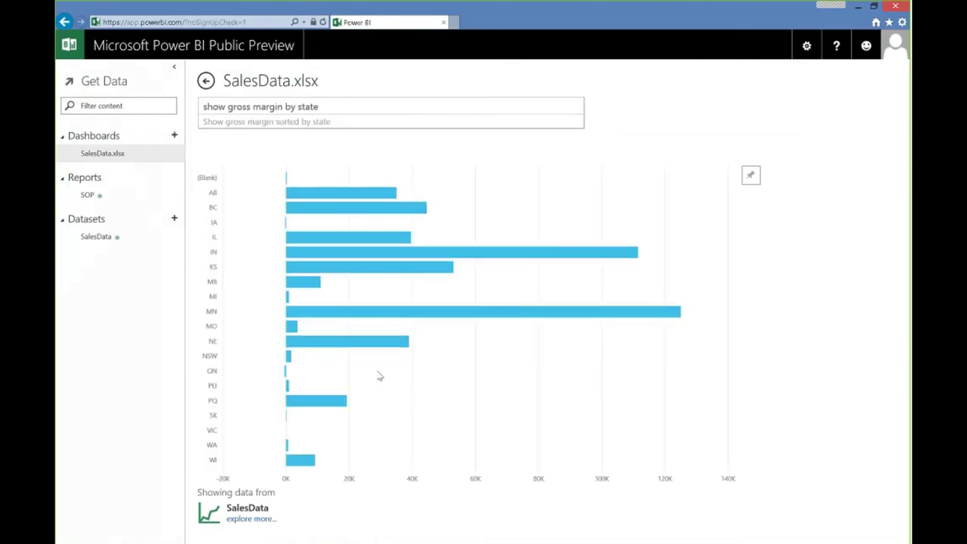
- Change the question to gross margin by salesperson and pin that chart to the dashboard
double_click(309, 106)
text(salesperson)
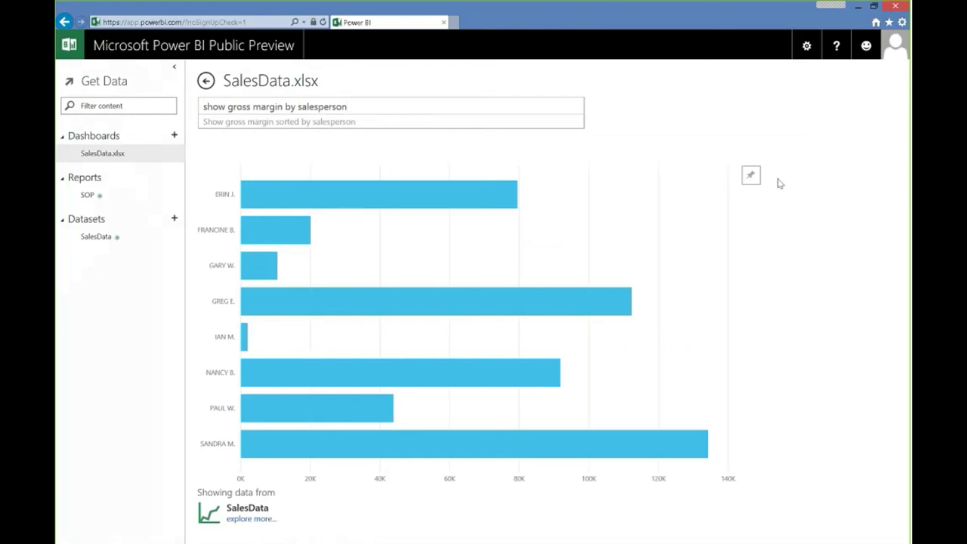
click(752, 176)
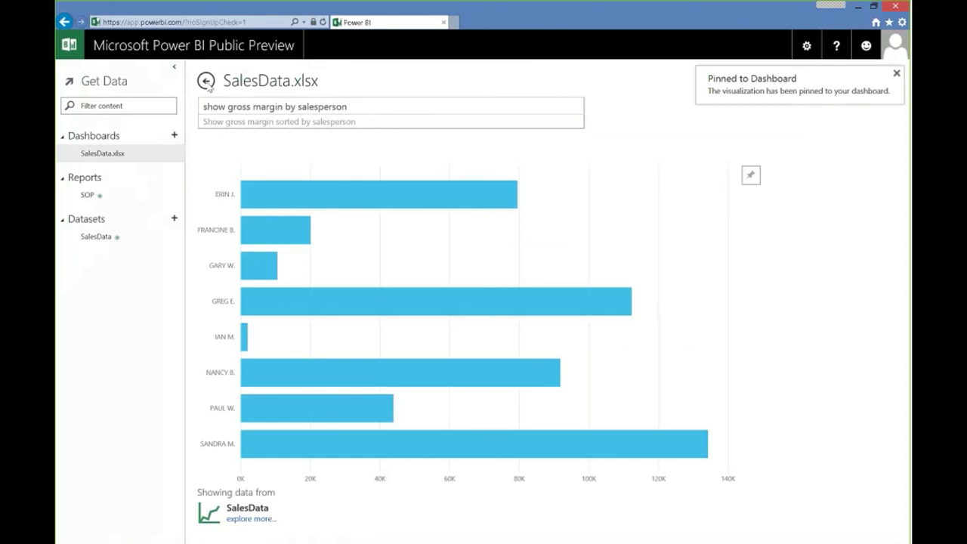
click(207, 85)
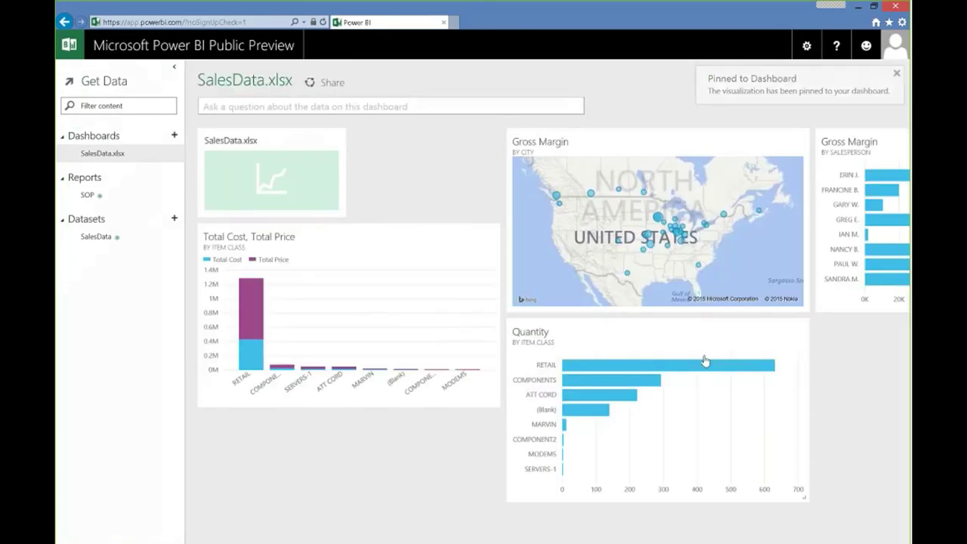
- Move the Gross Margin by salesperson tile top-left and the SalesData.xlsx tile to the right
drag(852, 206, 216, 309)
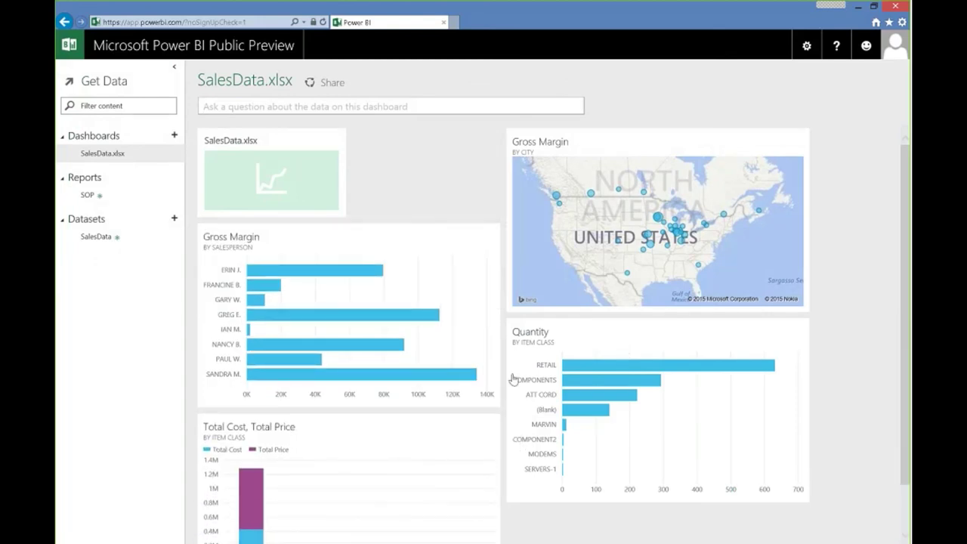
drag(335, 209, 902, 412)
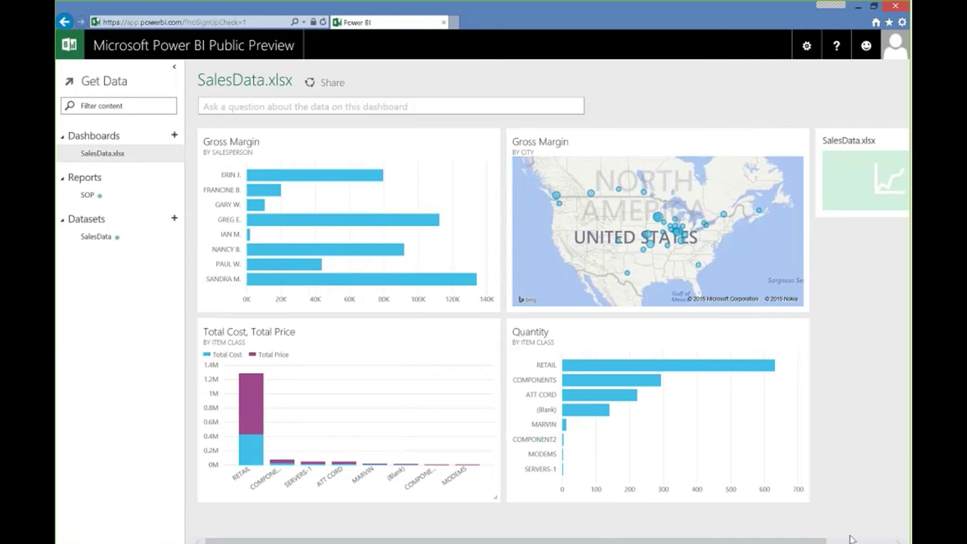
mouse_move(966, 543)
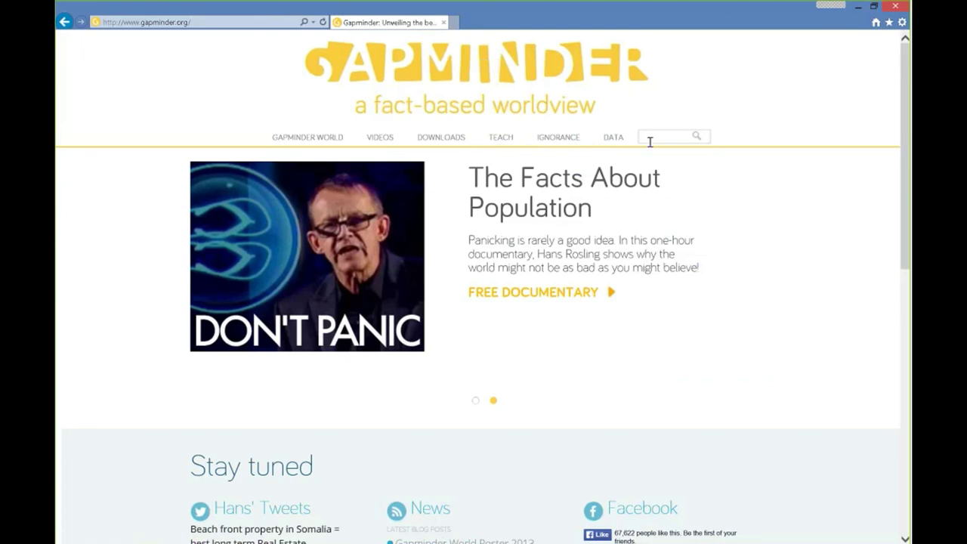
- Search Gapminder's data indicators for 'cell' and copy the Cell phones (total) download link
click(616, 143)
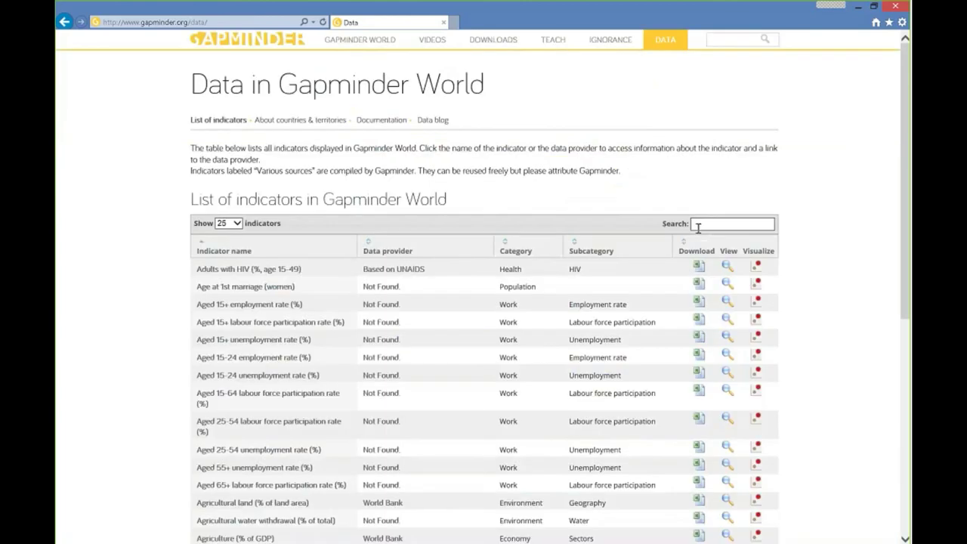
click(699, 223)
text(cell)
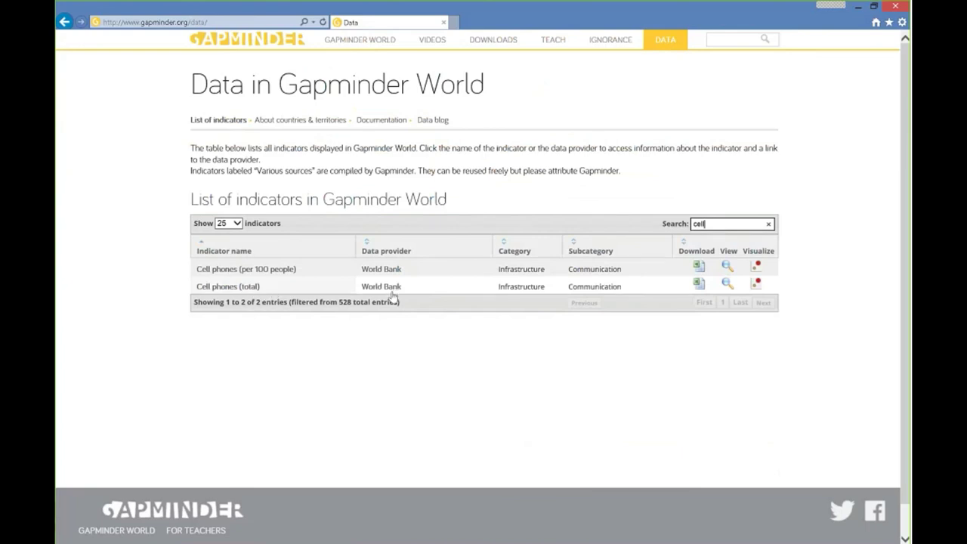
right_click(699, 286)
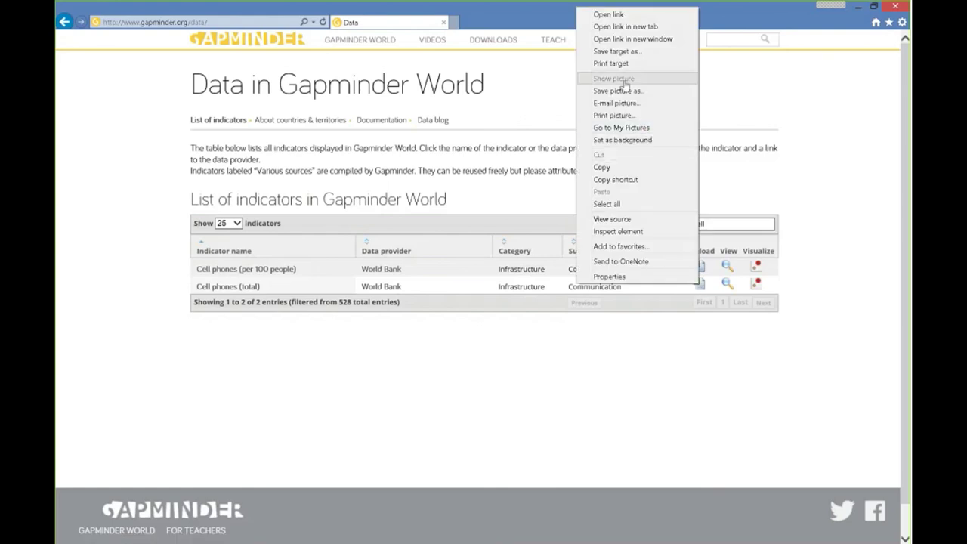
click(615, 179)
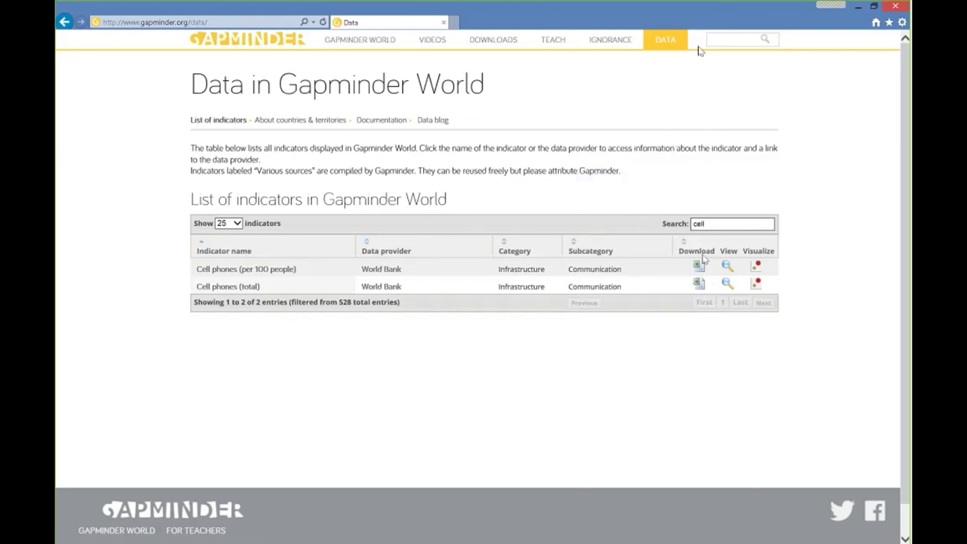
- Close the Gapminder browser and maximize the untitled Power BI Designer window
click(896, 7)
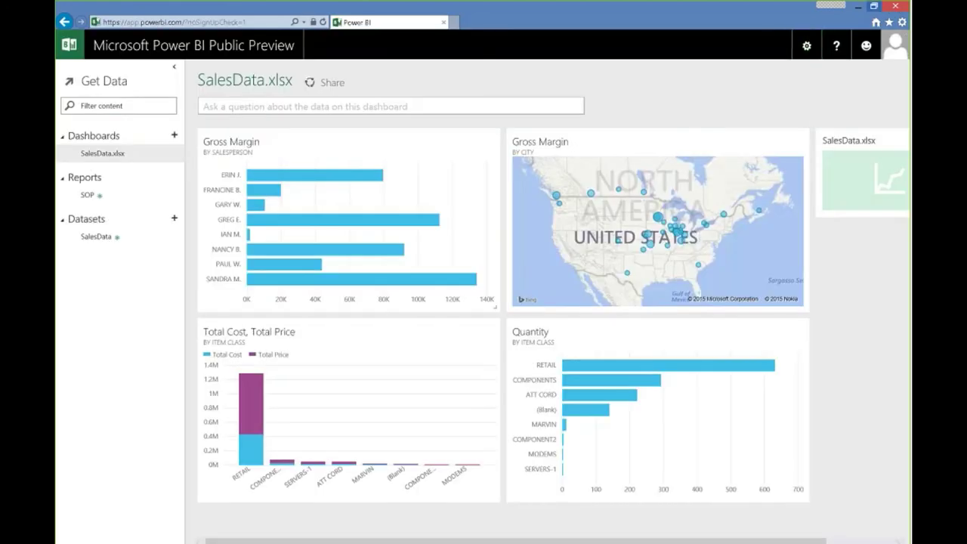
drag(444, 192, 442, 28)
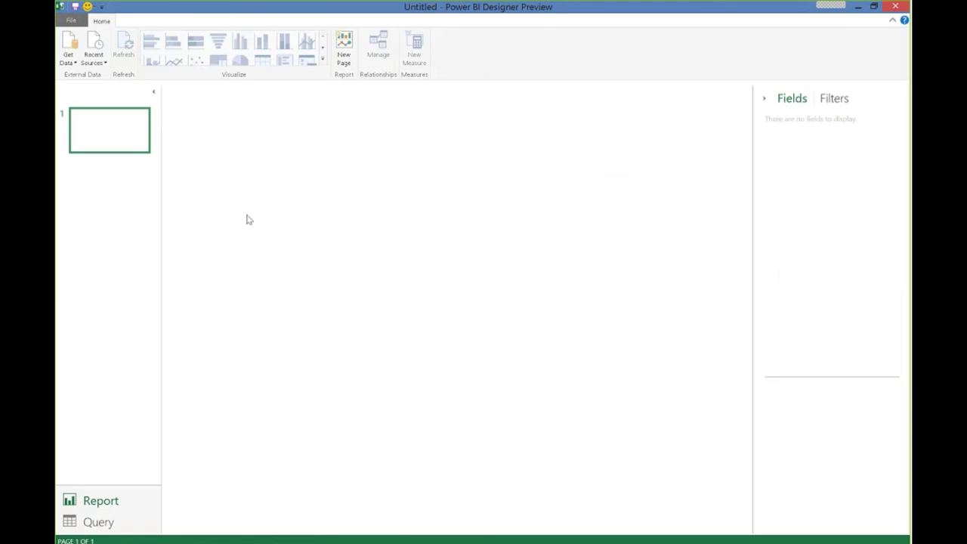
- Load the Data sheet from the copied Gapminder spreadsheet URL through a Web data source
click(72, 58)
click(92, 94)
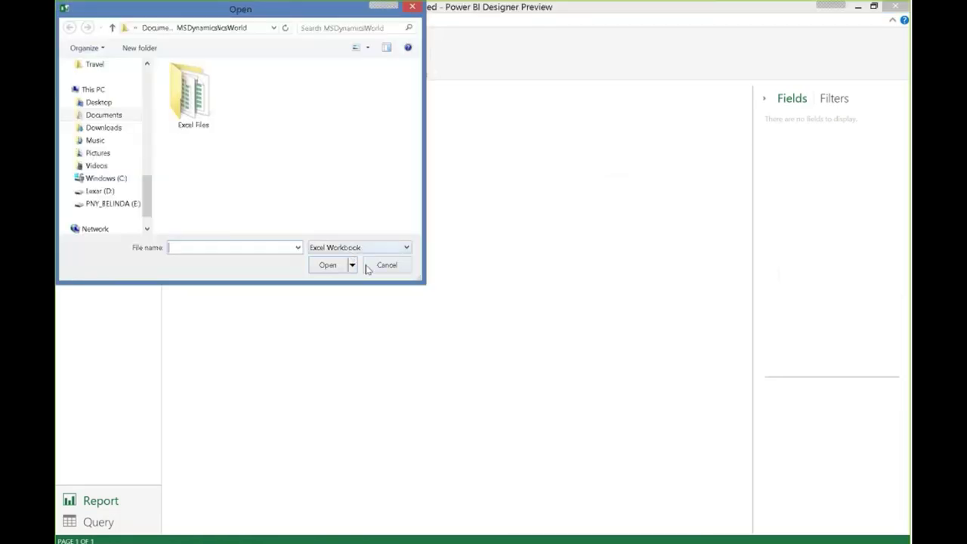
click(381, 265)
click(70, 64)
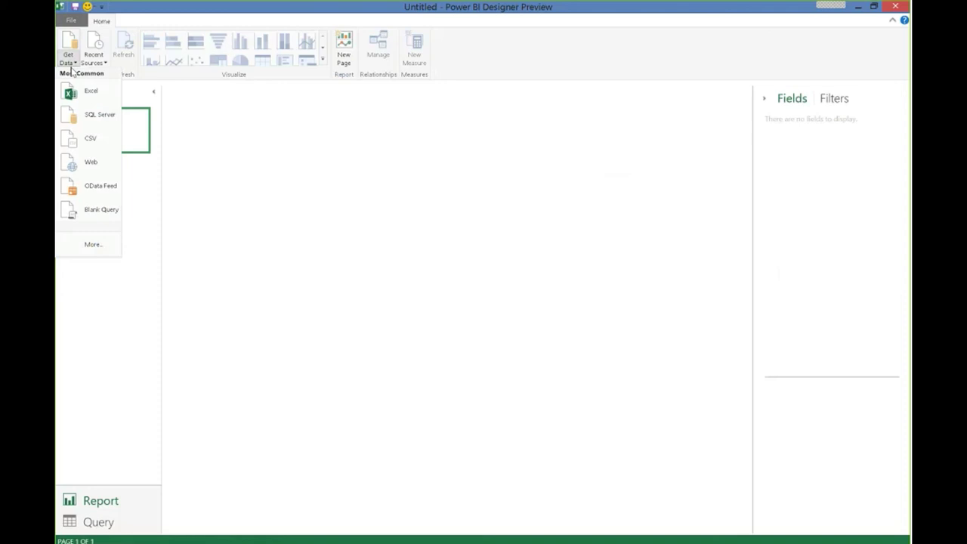
click(88, 166)
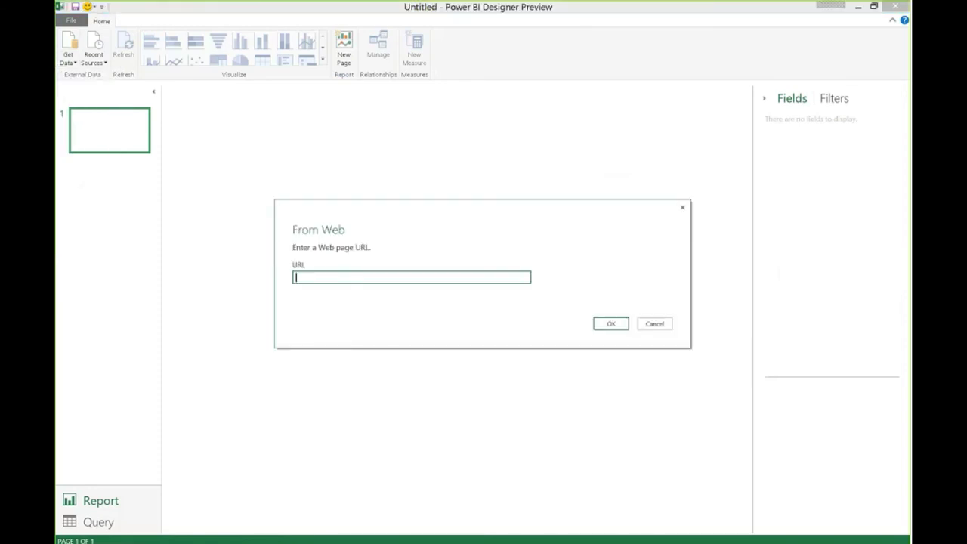
key(ctrl+v)
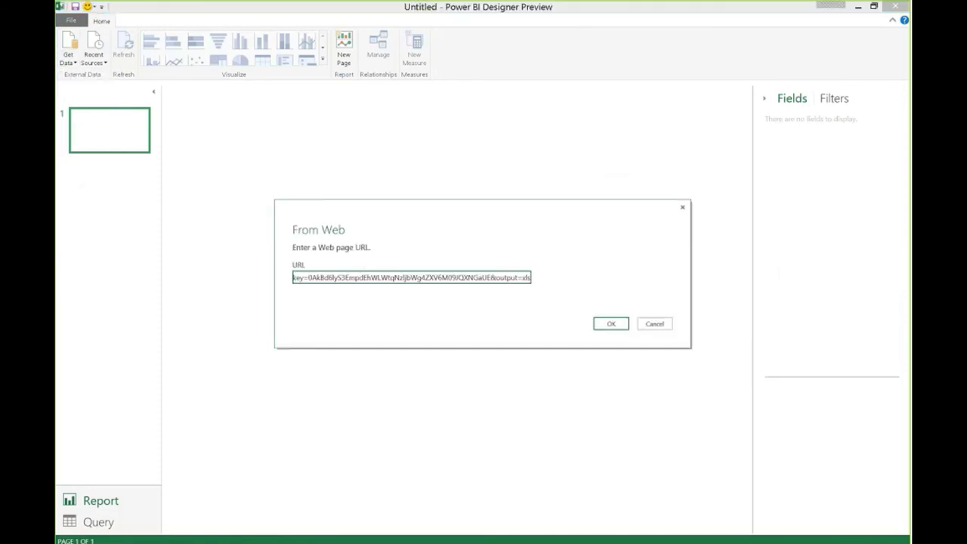
click(605, 326)
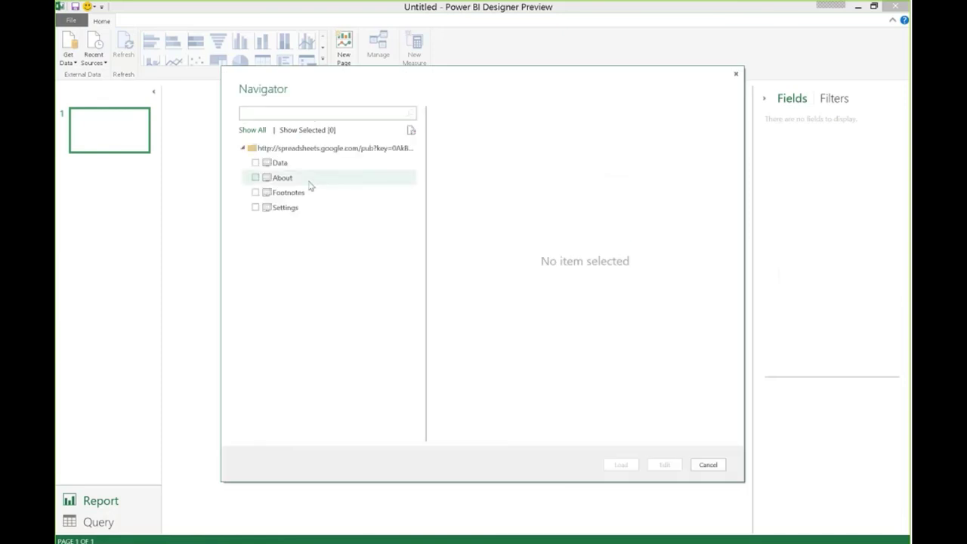
click(256, 163)
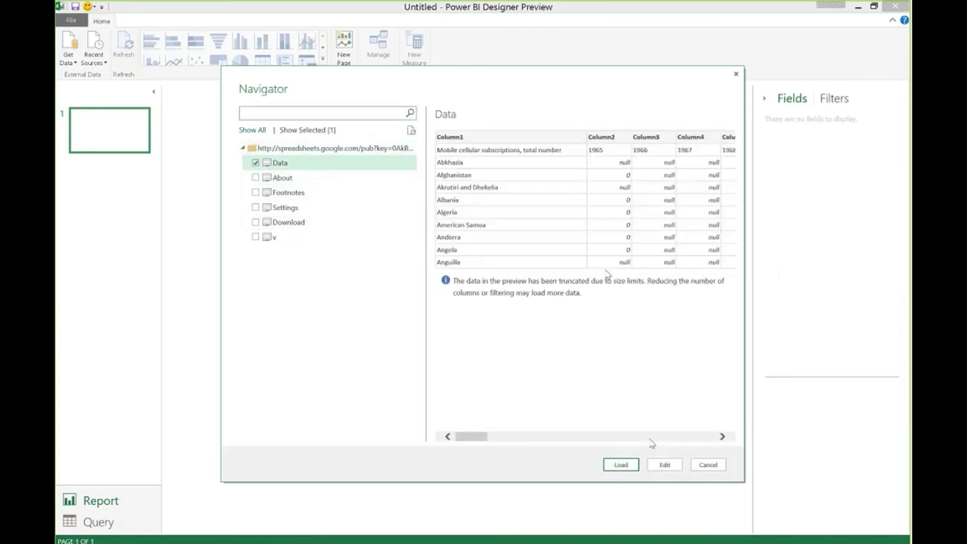
click(620, 465)
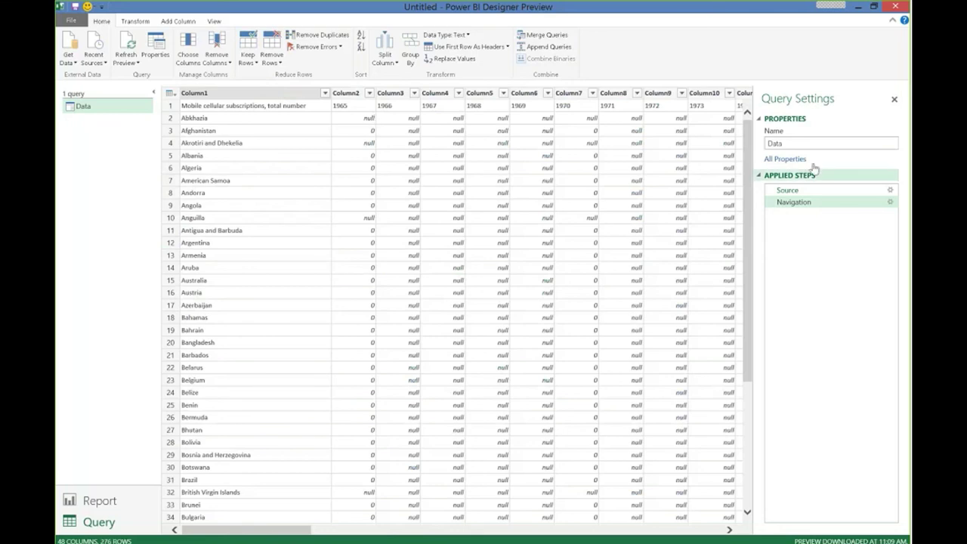
- Rename the query from Data to 'Cell Phones by Country'
drag(809, 144, 760, 146)
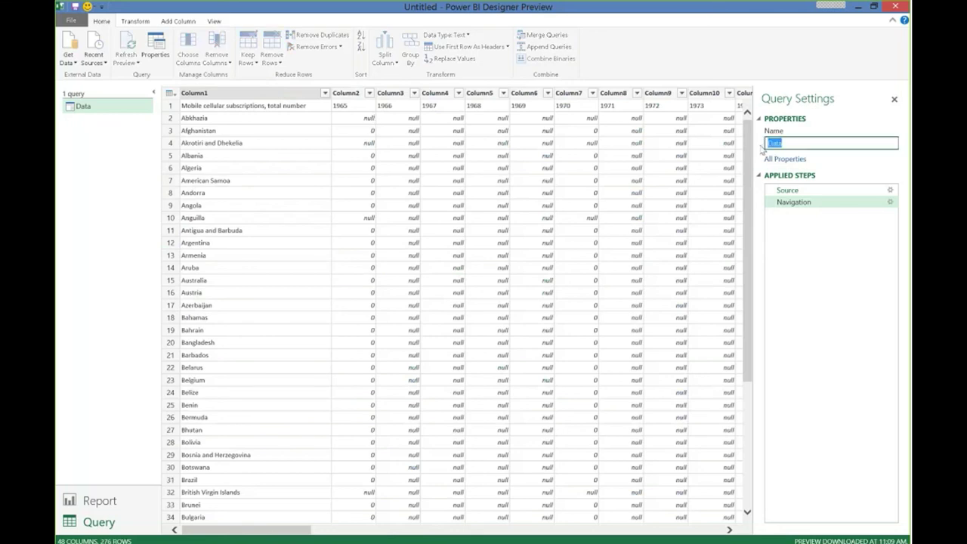
text(Cell pHON)
key(BackSpace)
key(BackSpace)
key(BackSpace)
key(BackSpace)
text(Phones by Country)
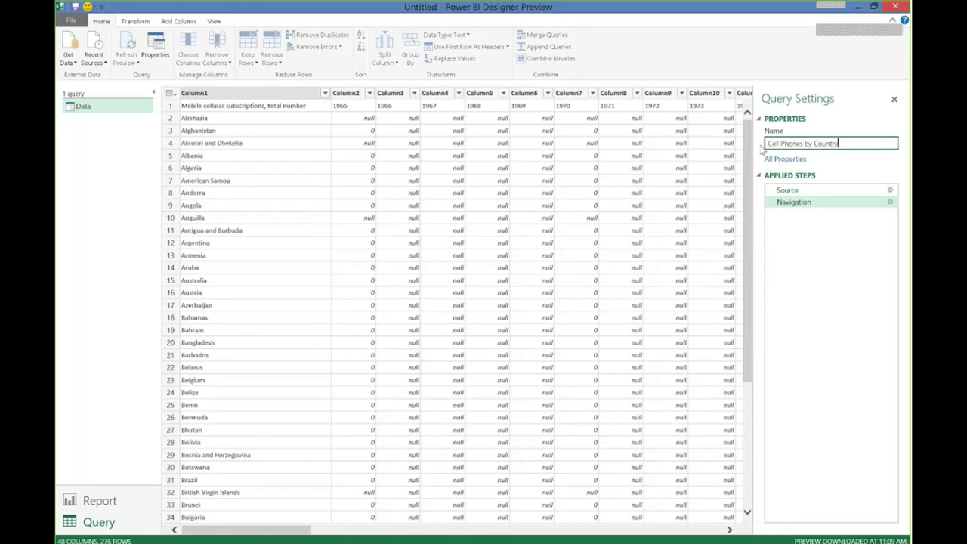
key(Return)
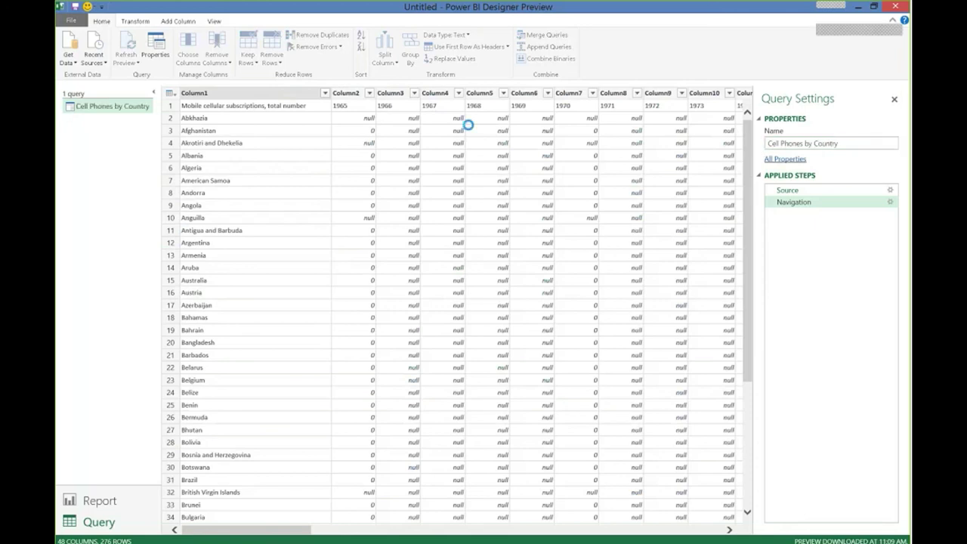
- Promote the first row to headers and select the year columns 1965 through 2011
click(301, 132)
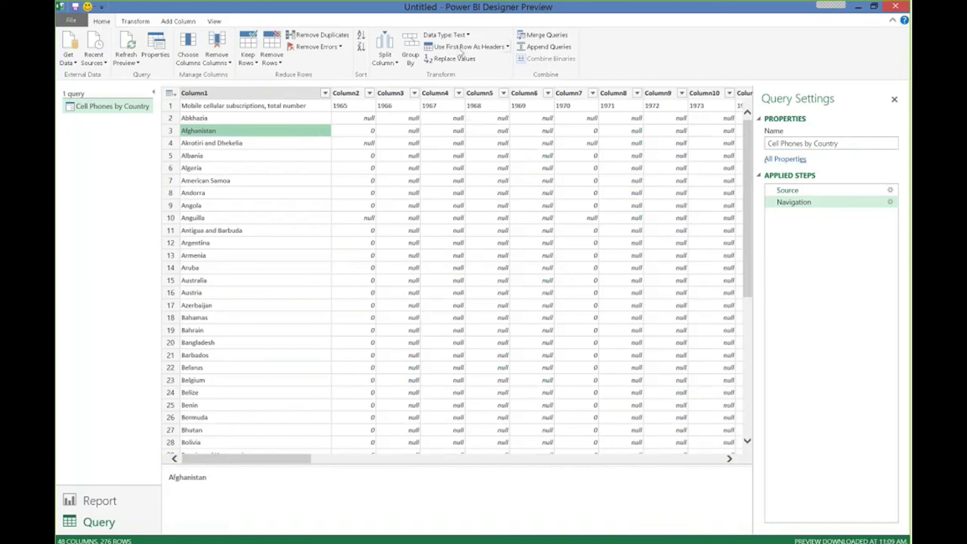
click(461, 47)
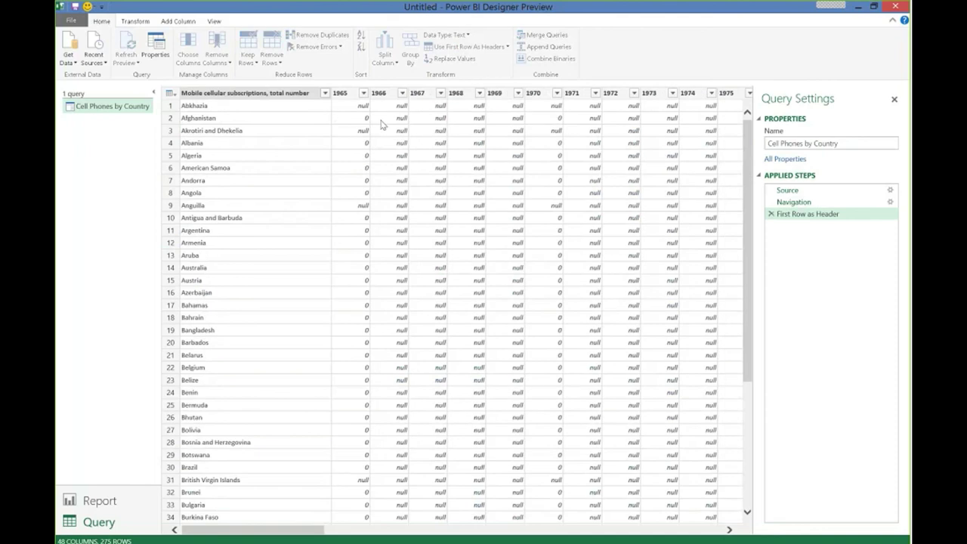
click(357, 95)
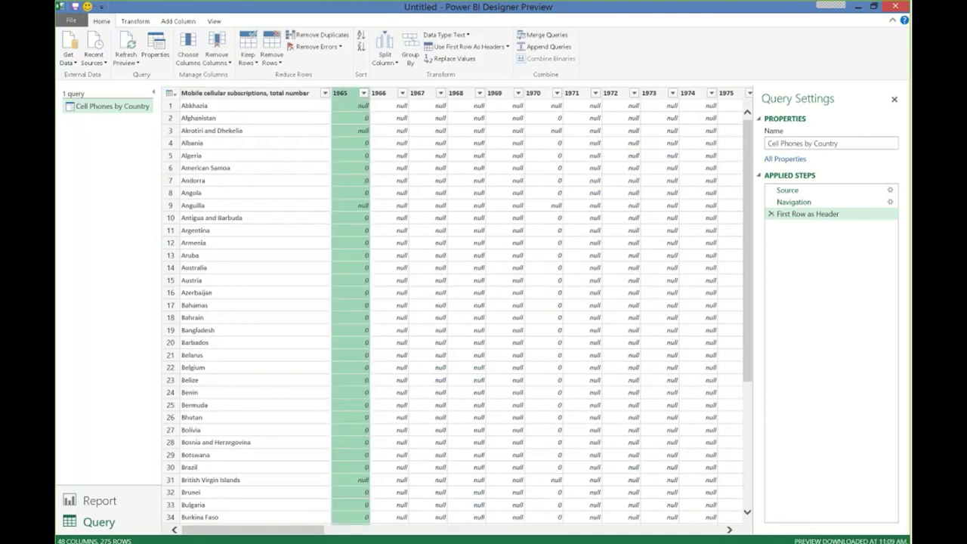
drag(302, 534, 335, 534)
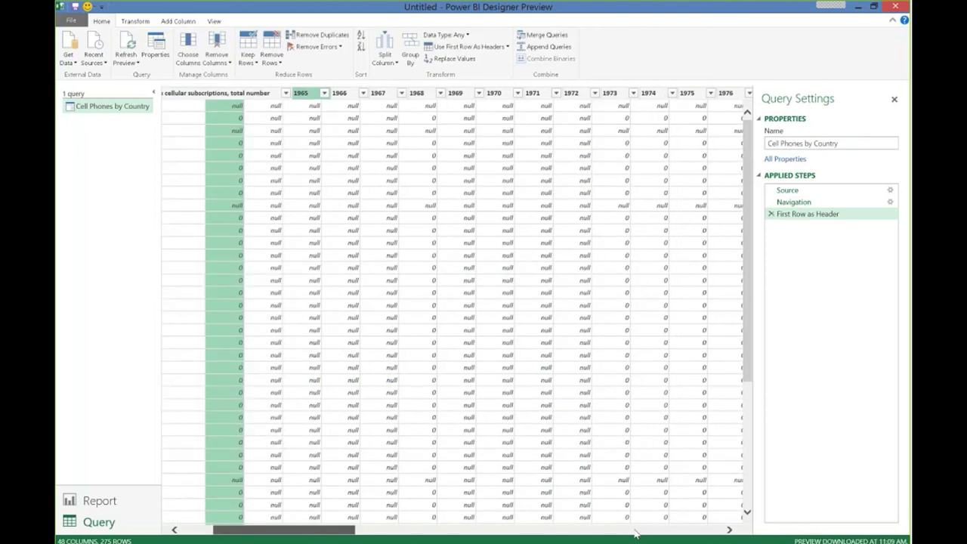
click(635, 533)
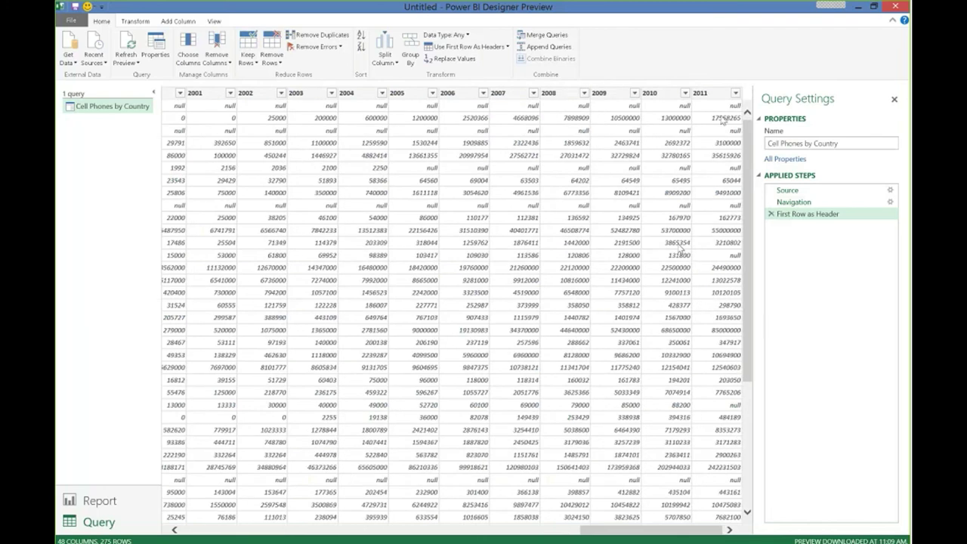
shift+click(714, 97)
- Unpivot the year columns and rename the country column to Country
right_click(713, 97)
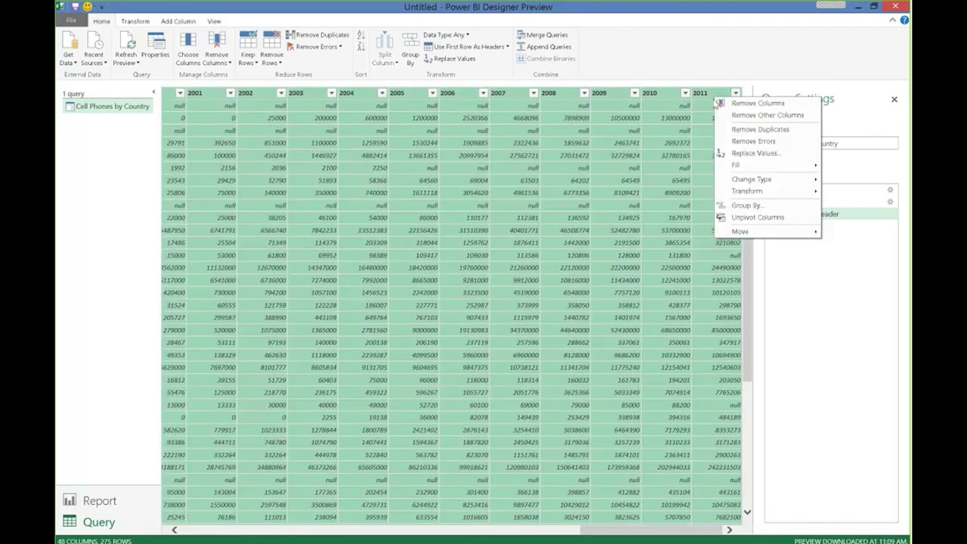
click(738, 219)
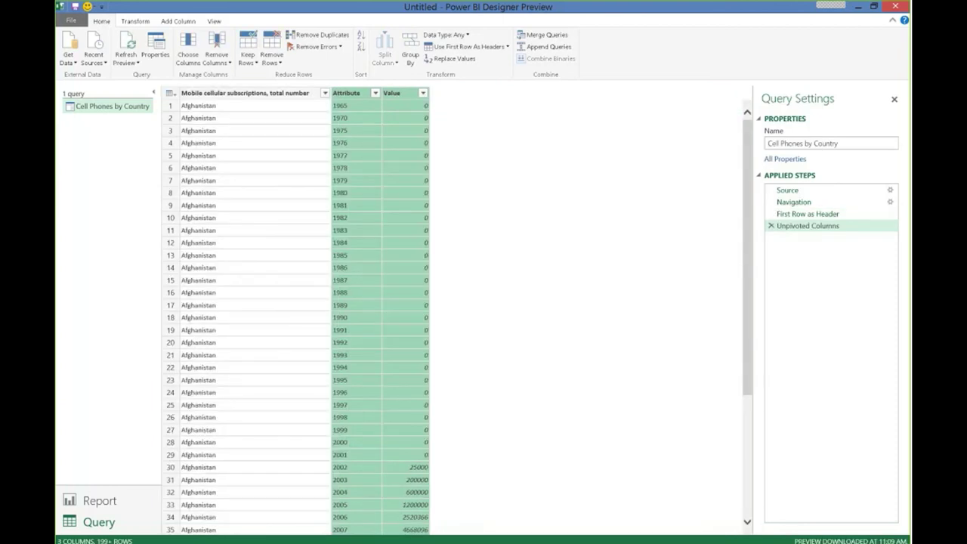
click(247, 94)
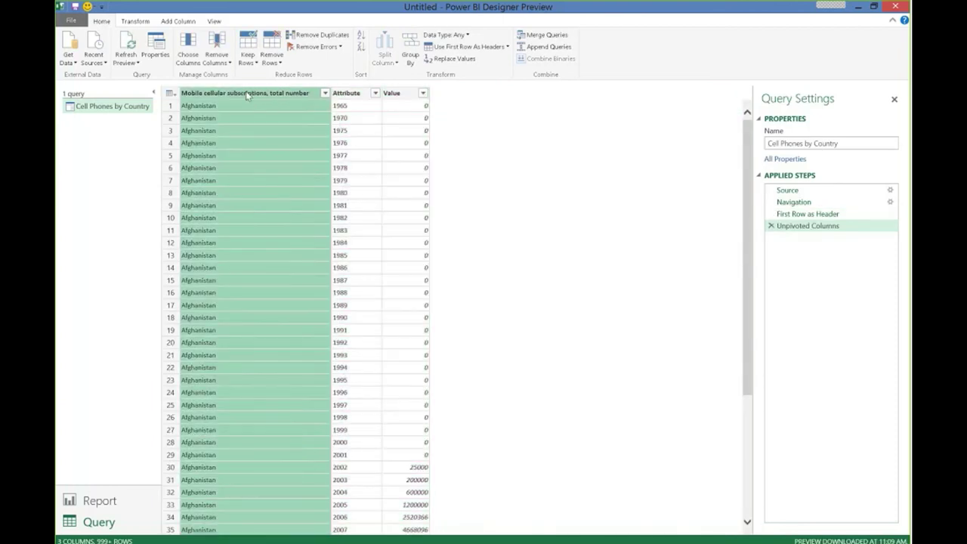
double_click(247, 93)
text(Cou)
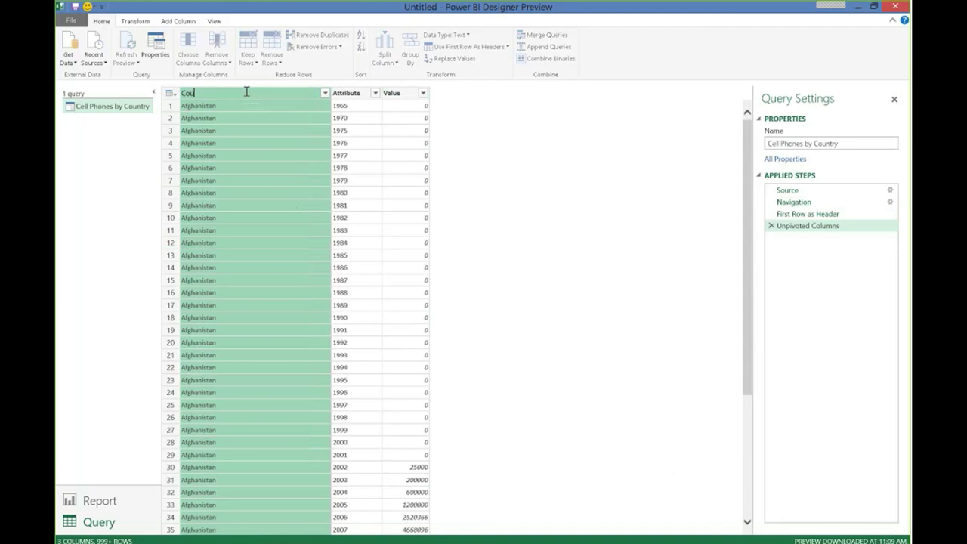
text(ntry)
key(Return)
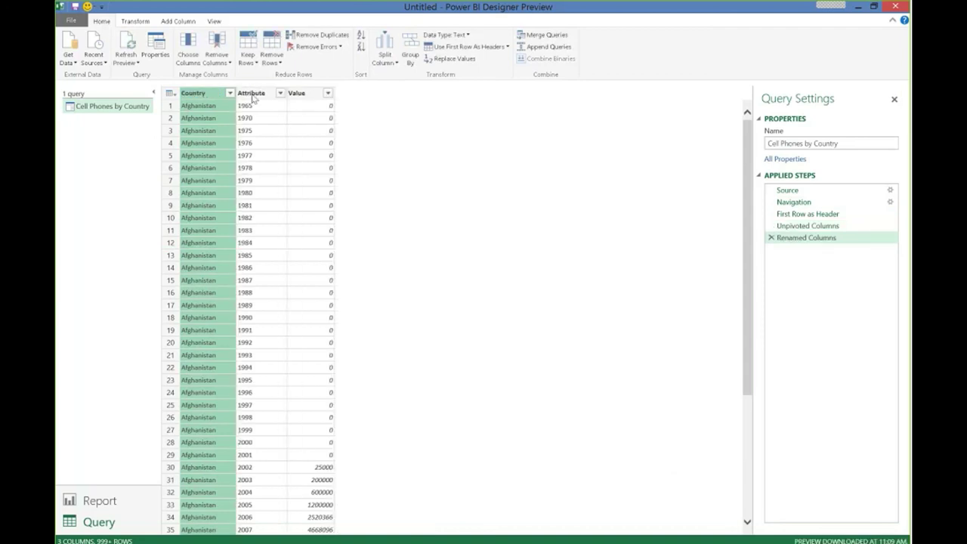
- Rename Attribute to Year and Value to Cells, then select both columns
click(252, 94)
double_click(253, 94)
text(Year)
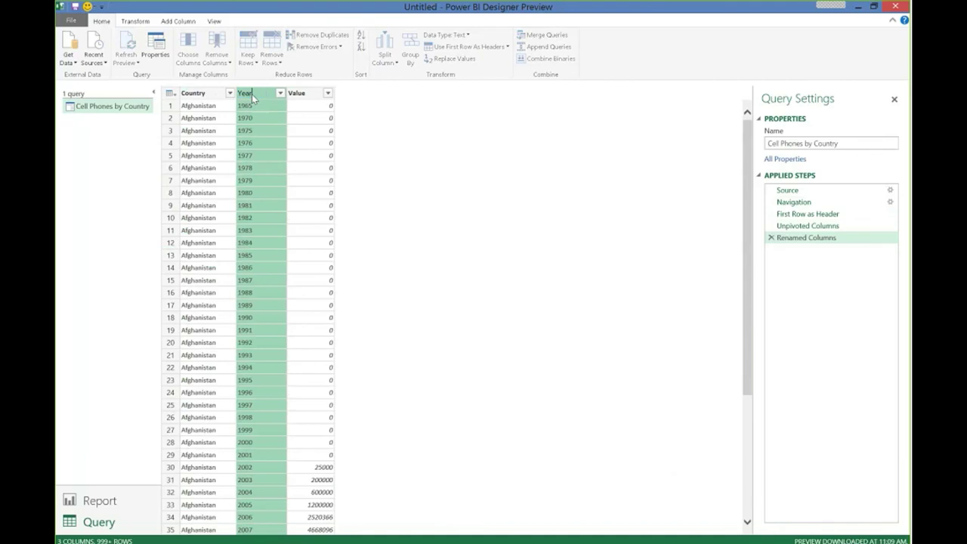
key(Return)
click(278, 94)
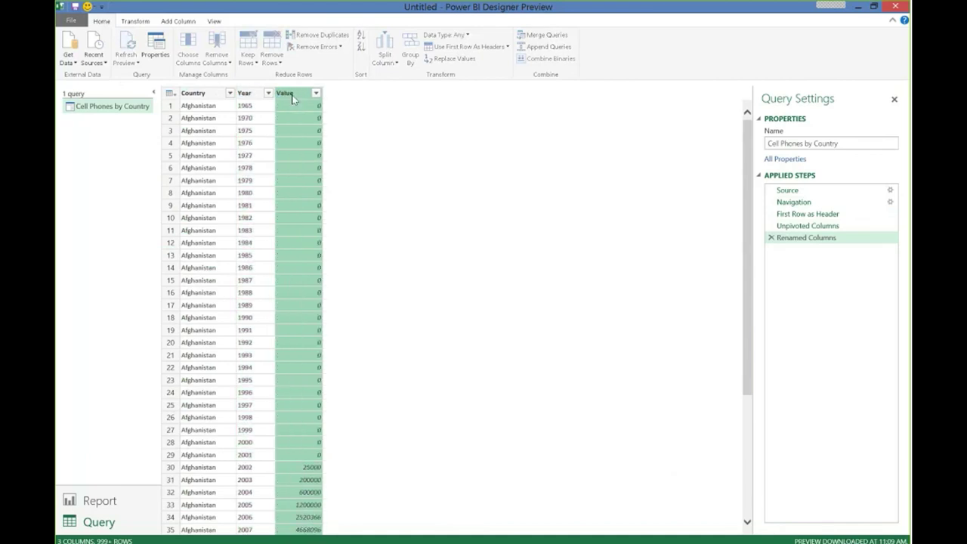
double_click(281, 94)
text(Cells)
key(Return)
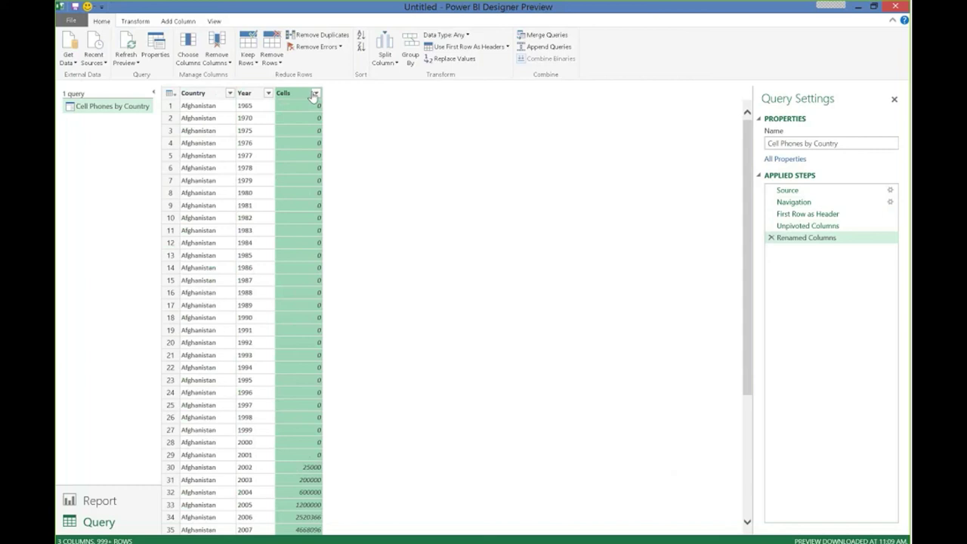
ctrl+click(249, 93)
- Set the Year and Cells columns to the Whole Number data type
click(464, 40)
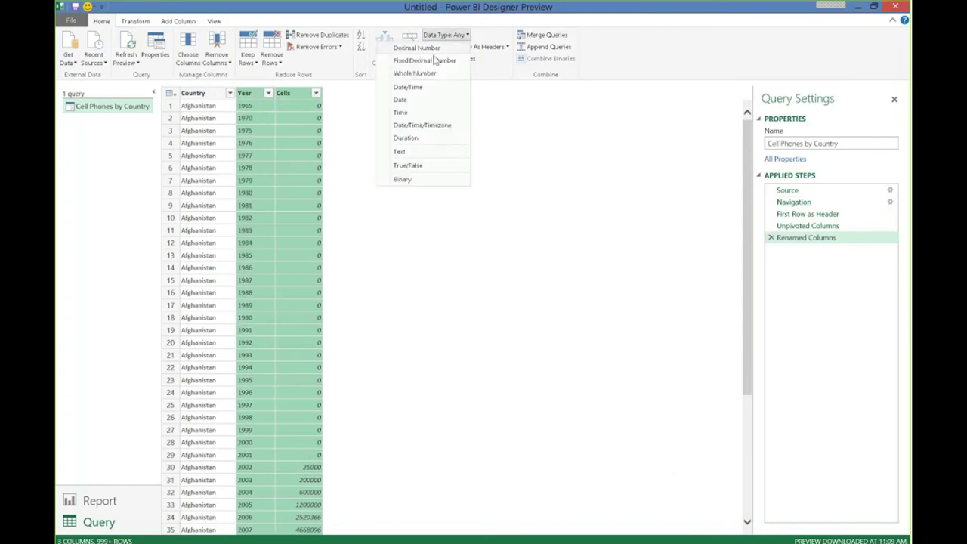
click(437, 65)
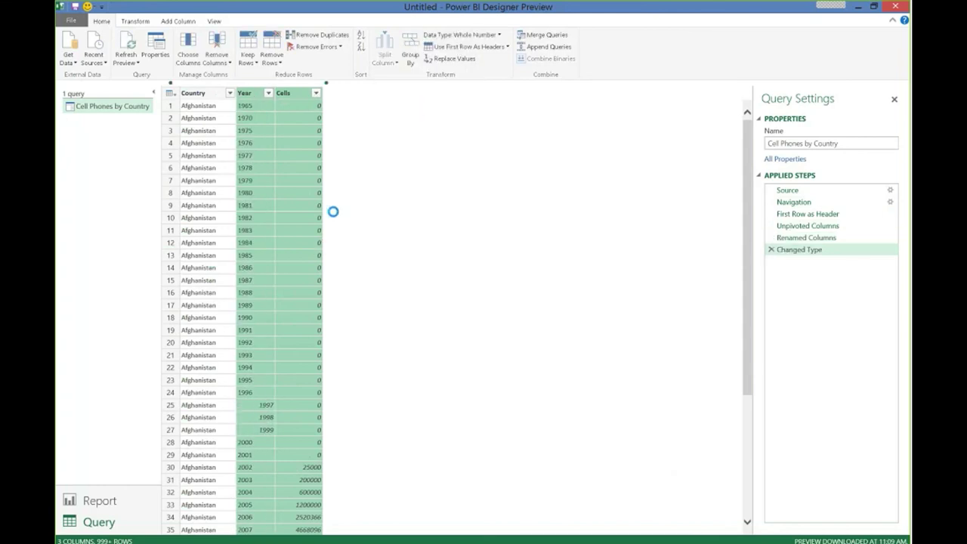
click(315, 435)
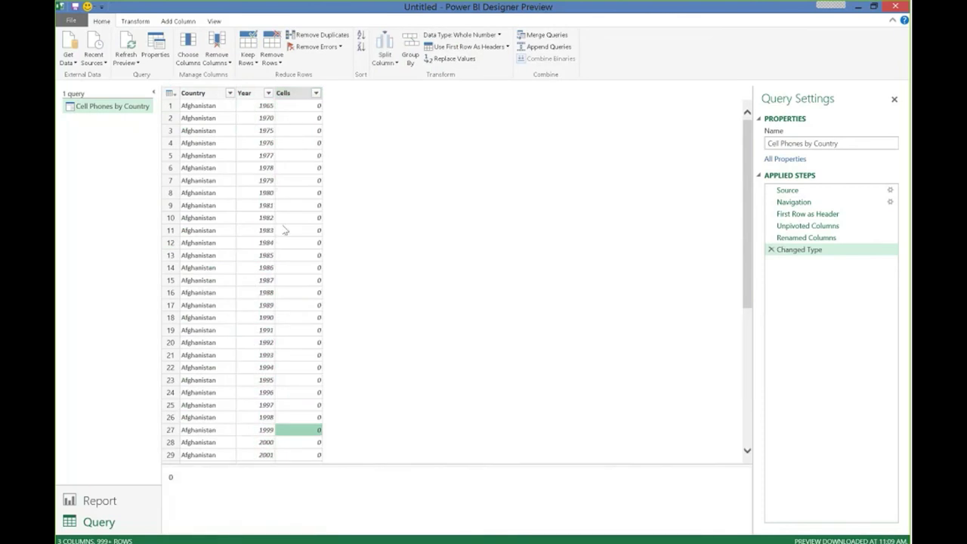
- Filter Cells to values greater than 1000000 and review the applied steps
click(316, 93)
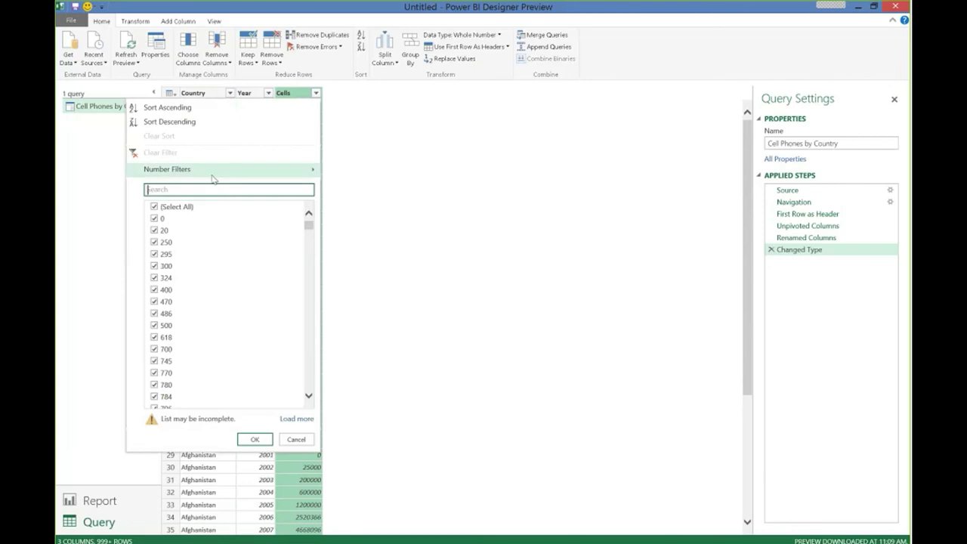
mouse_move(214, 171)
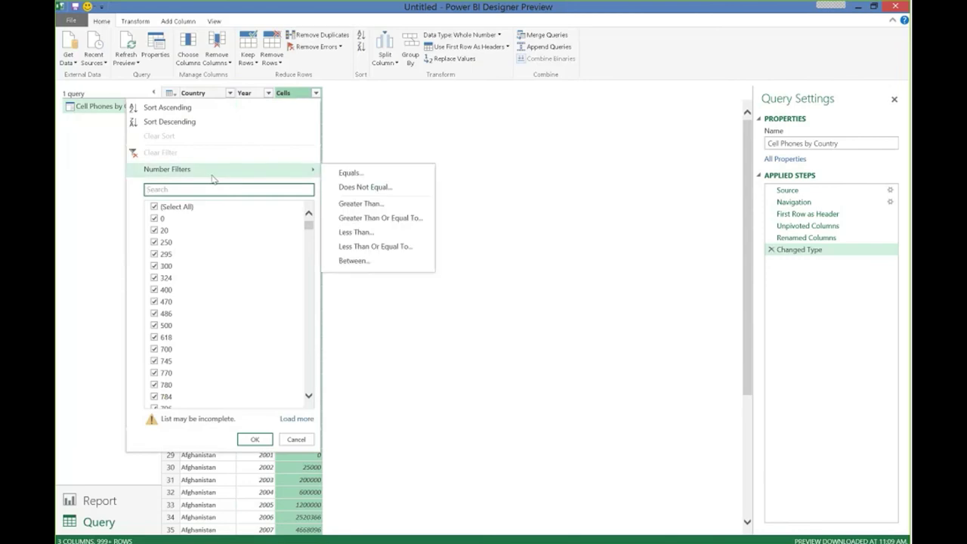
click(355, 204)
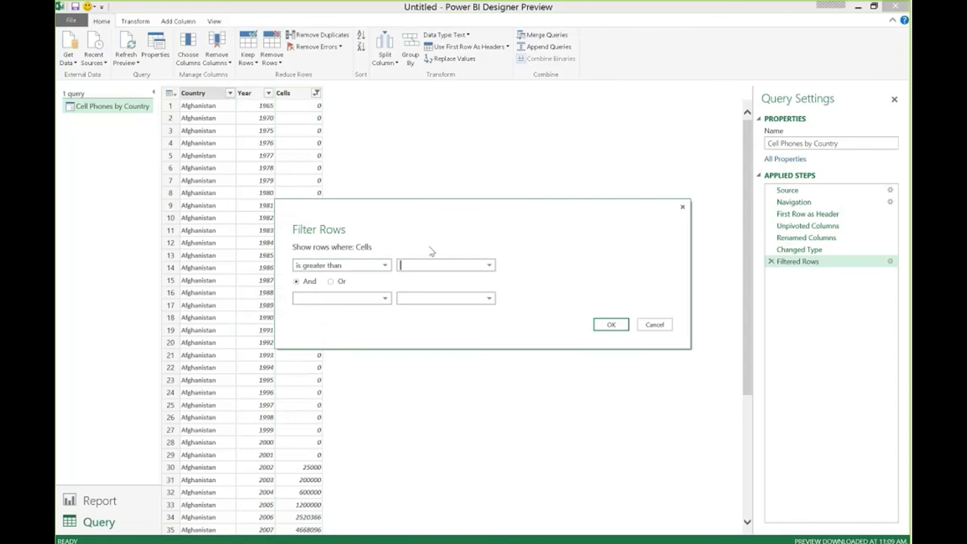
text(1000000)
click(626, 323)
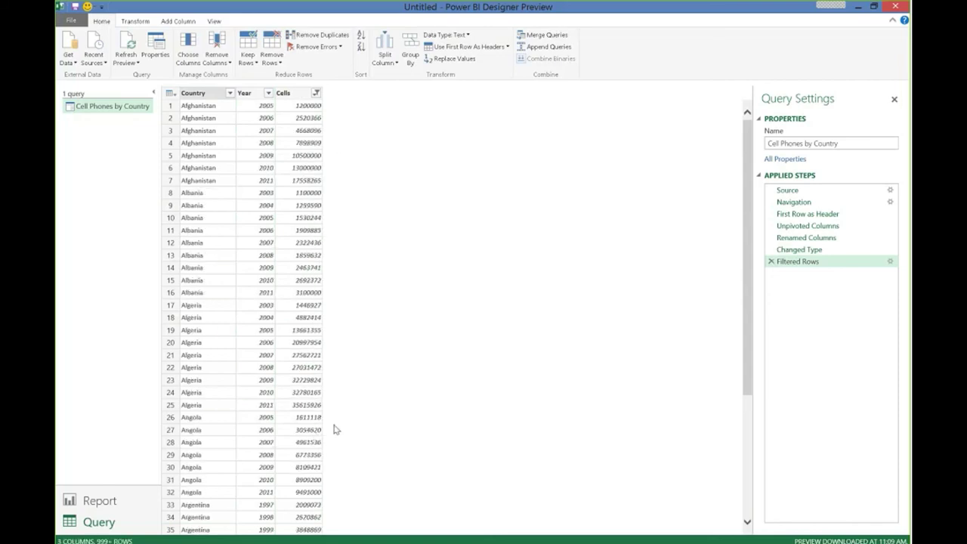
click(801, 208)
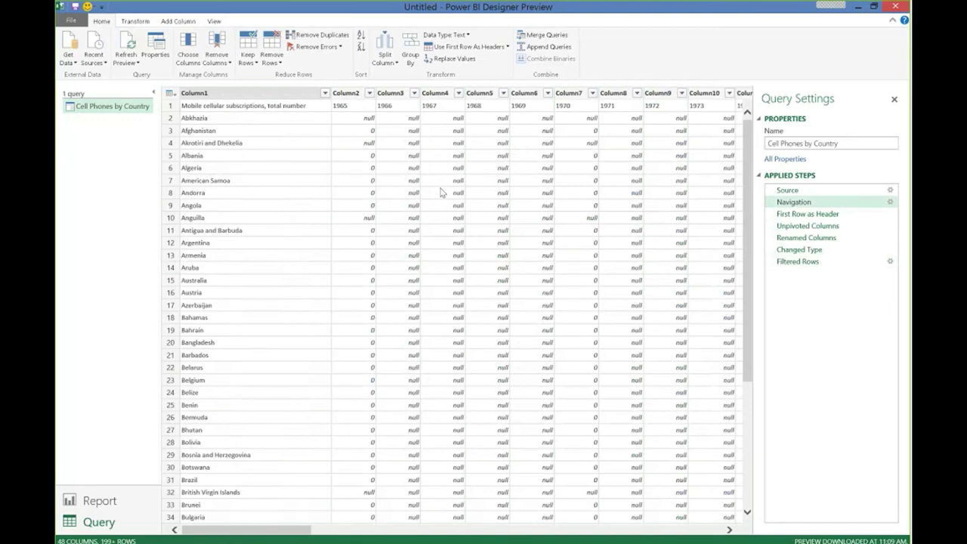
click(798, 261)
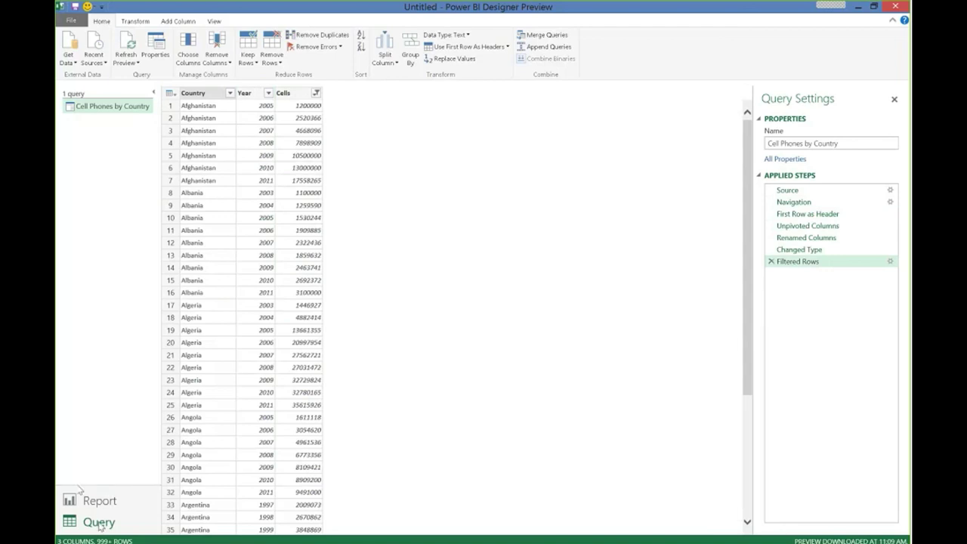
- On the report page, place the Country field to create a map visual
click(79, 500)
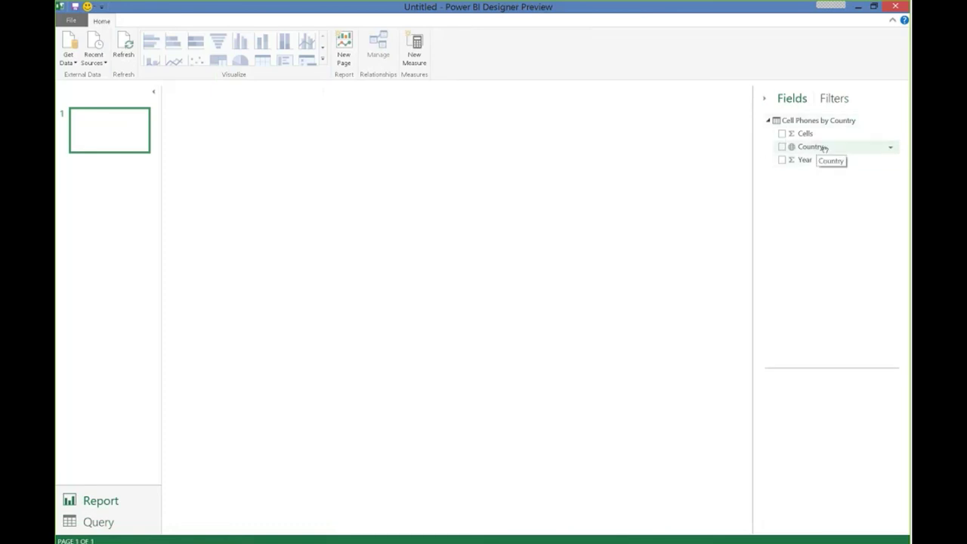
drag(823, 148, 478, 229)
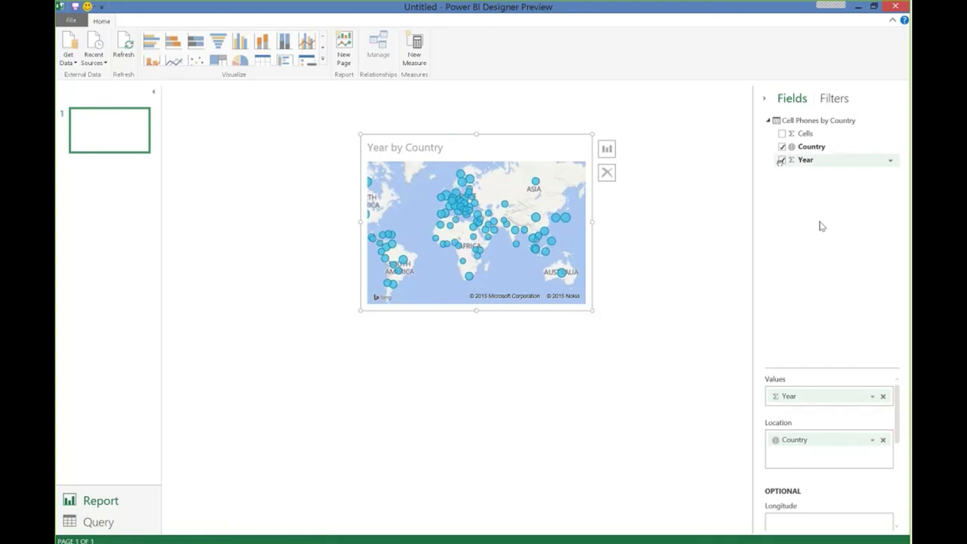
- Replace the map with a chart using Country as axis and Cells as value
click(781, 161)
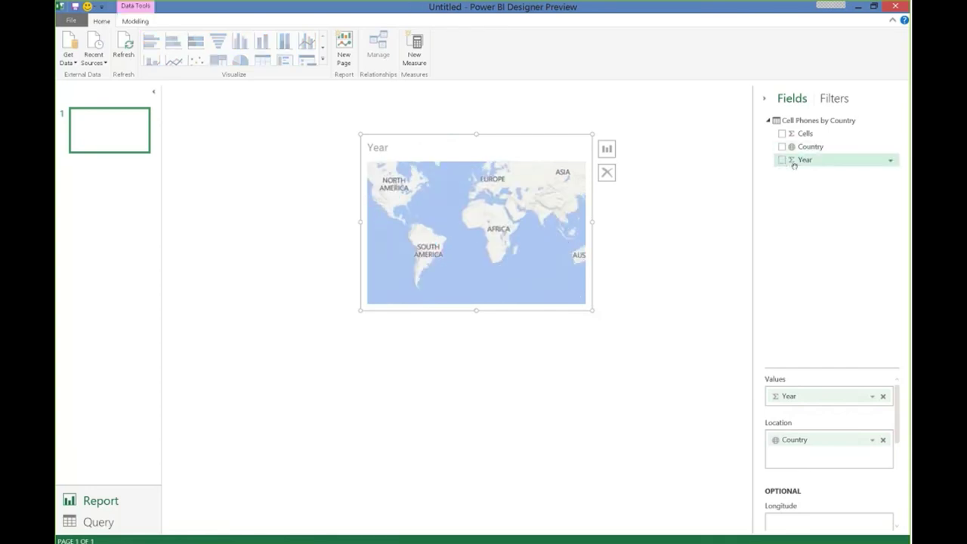
drag(828, 160, 473, 170)
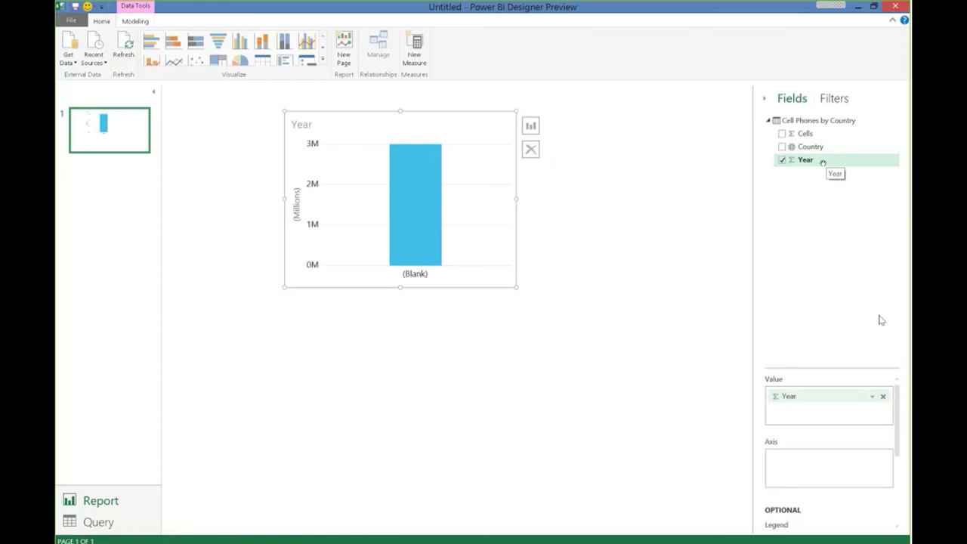
drag(807, 150, 809, 479)
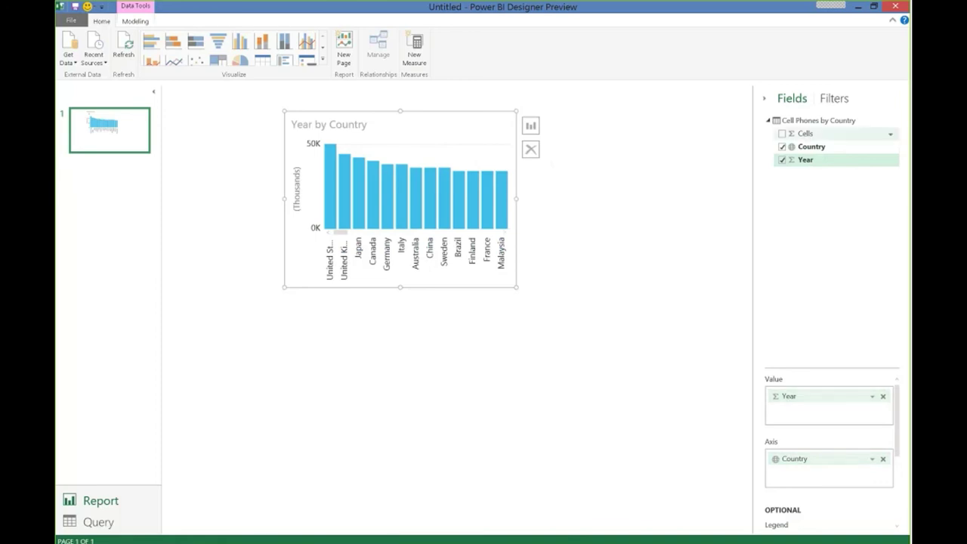
drag(806, 133, 815, 399)
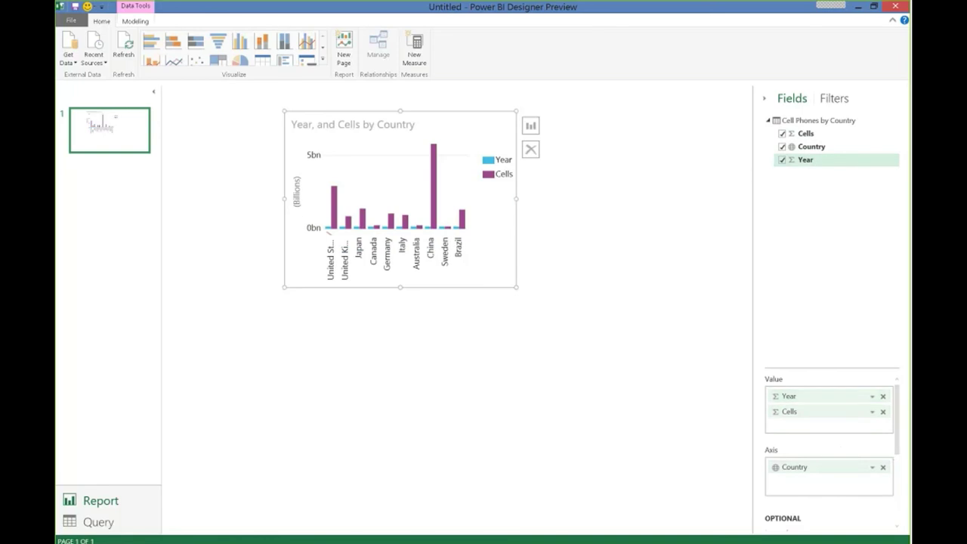
drag(799, 394, 803, 461)
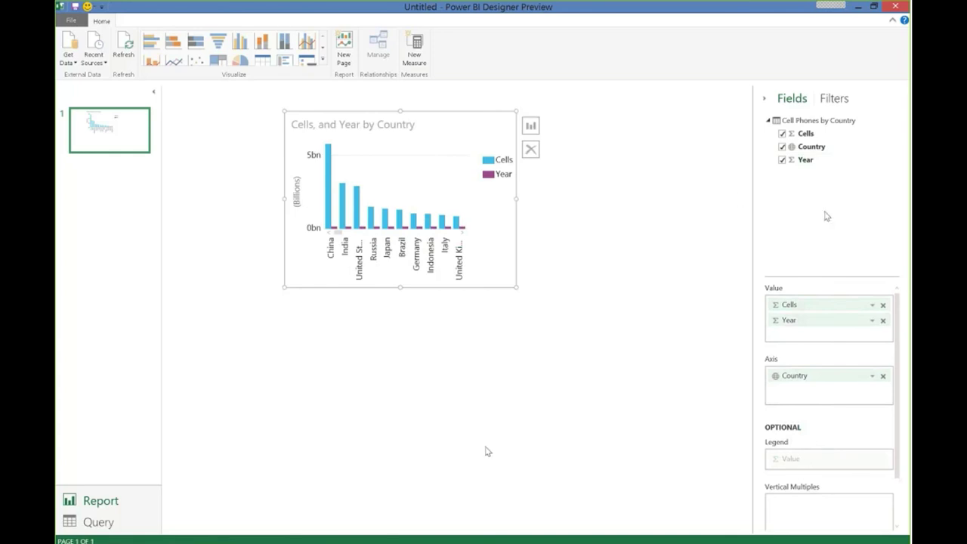
- Move Year from values to the legend and enlarge the column chart
drag(815, 320, 805, 462)
drag(800, 320, 804, 483)
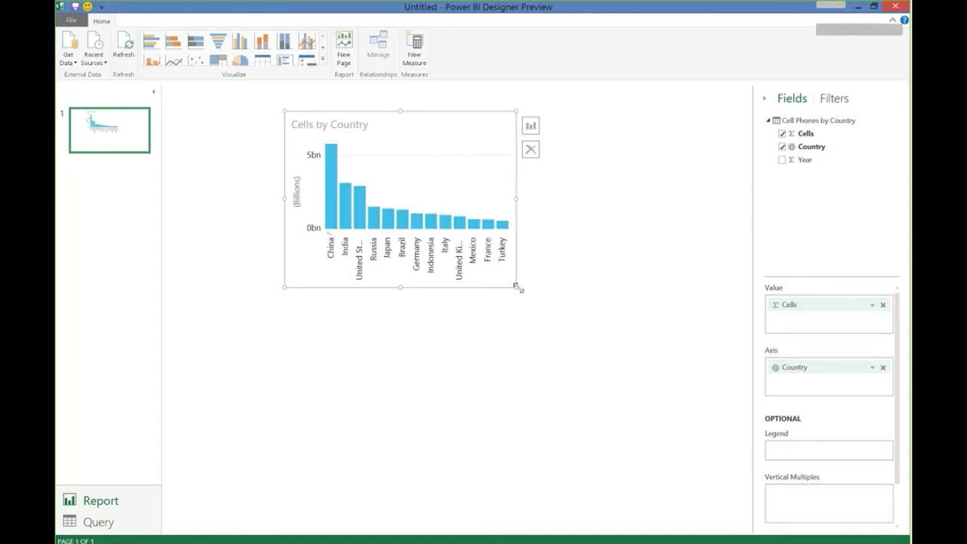
drag(518, 284, 679, 407)
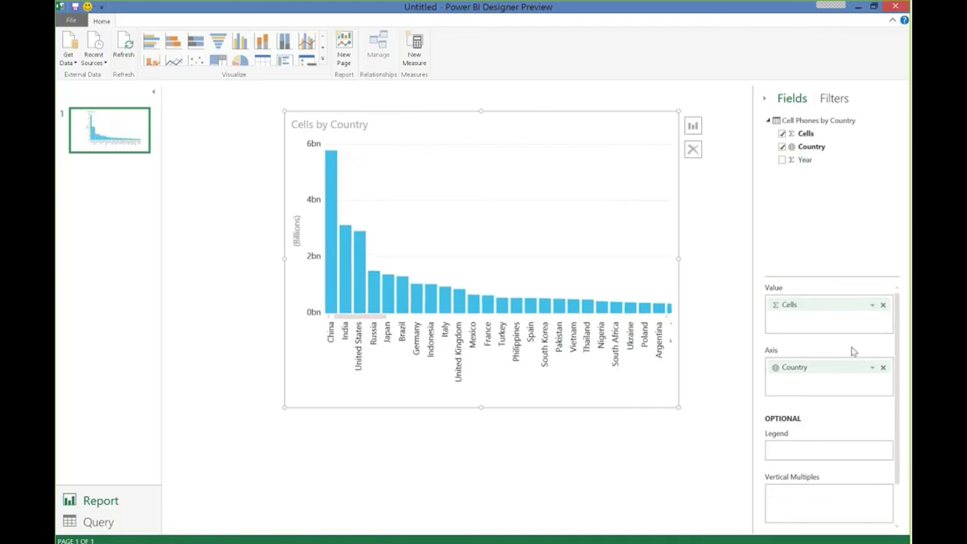
drag(805, 159, 812, 454)
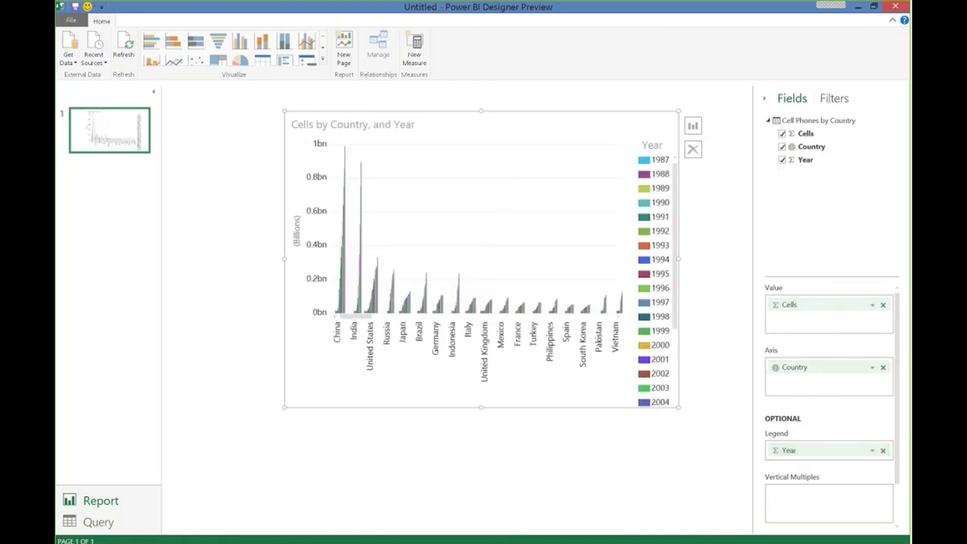
drag(284, 258, 244, 266)
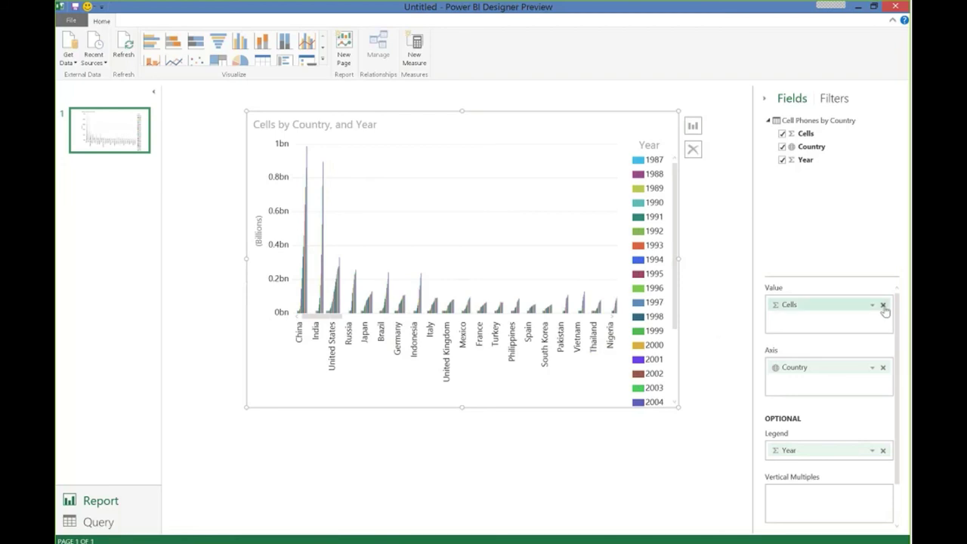
- Inspect the chart's Country filter in the Filters pane, then return to Query view
click(840, 104)
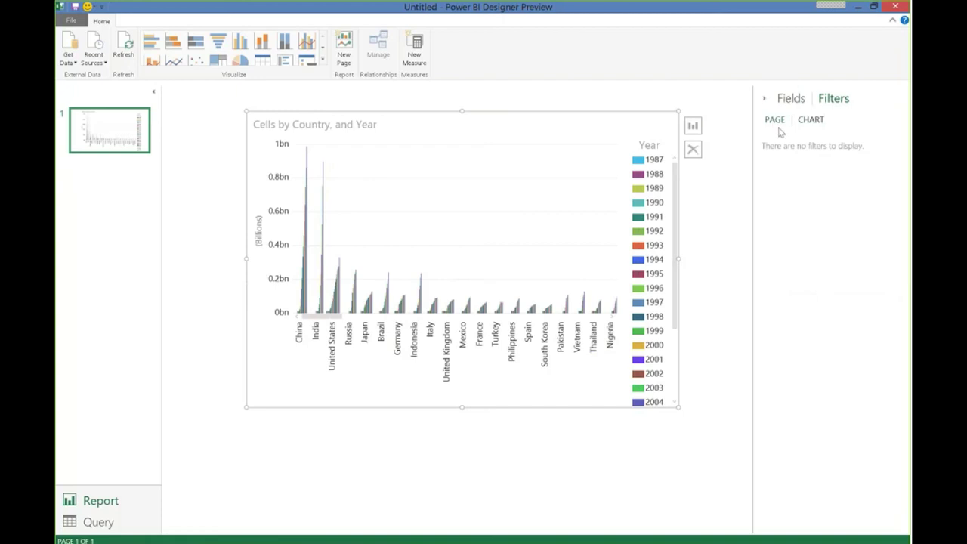
click(817, 123)
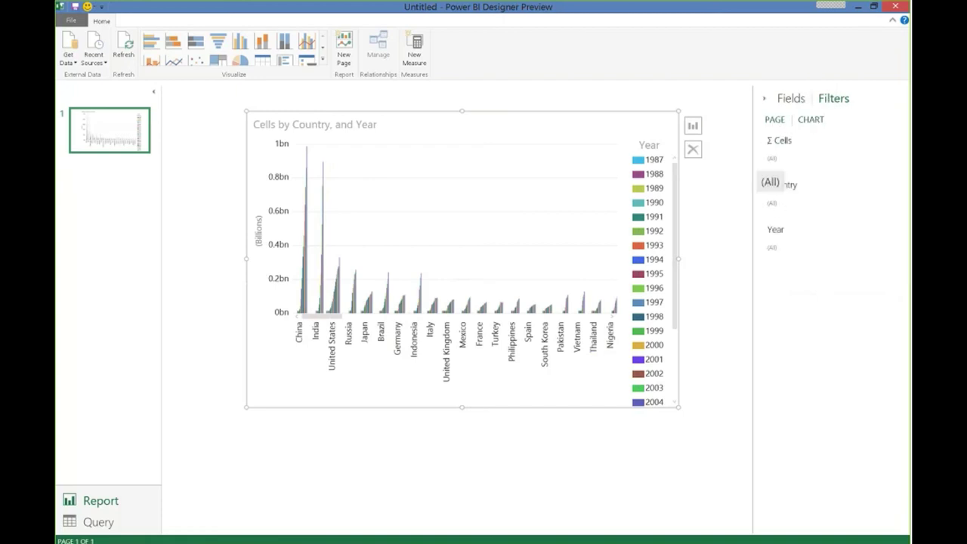
click(773, 204)
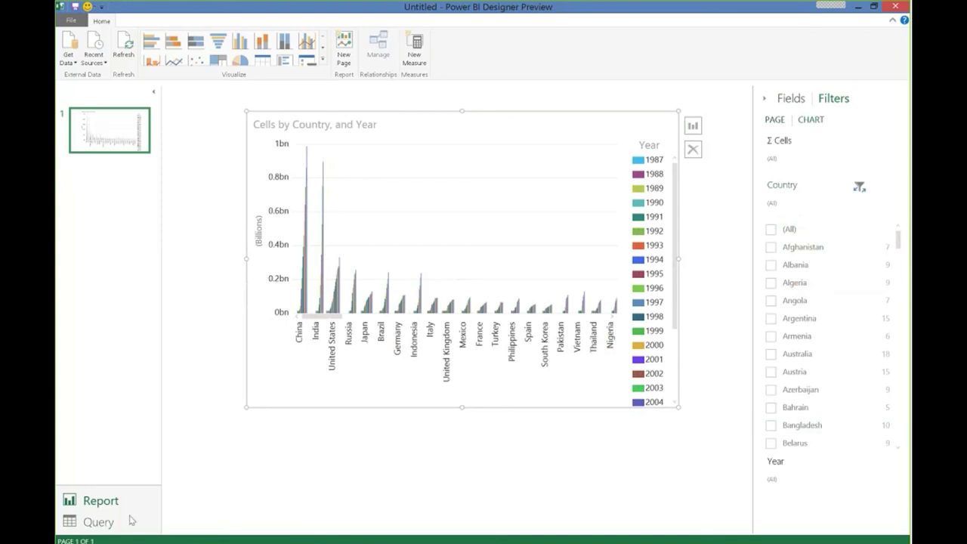
click(99, 523)
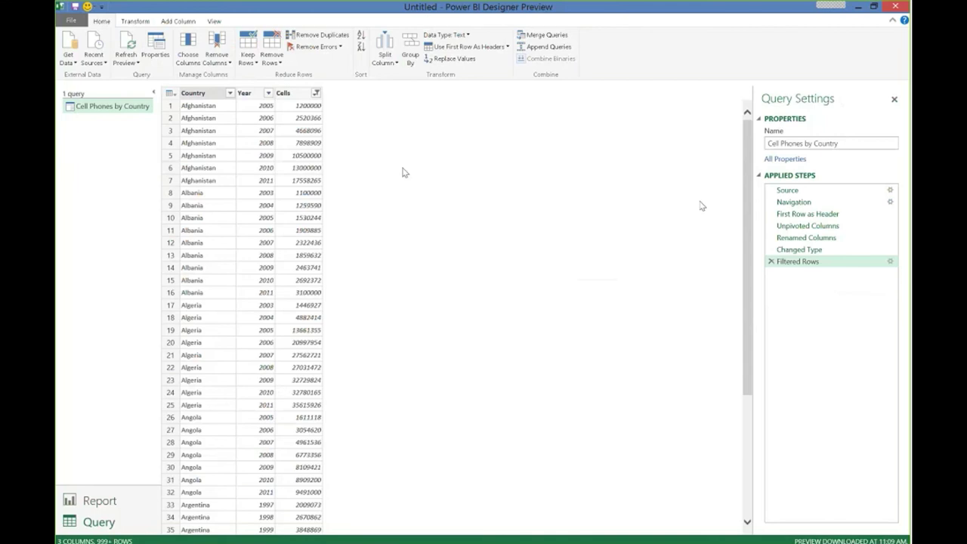
- Filter the Country column to keep only Canada and United States (45 rows)
click(229, 94)
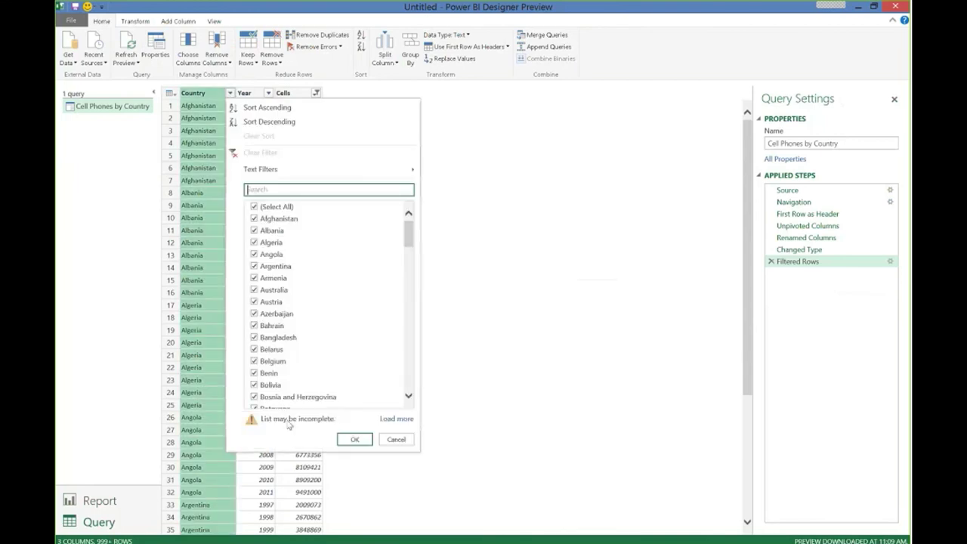
click(398, 420)
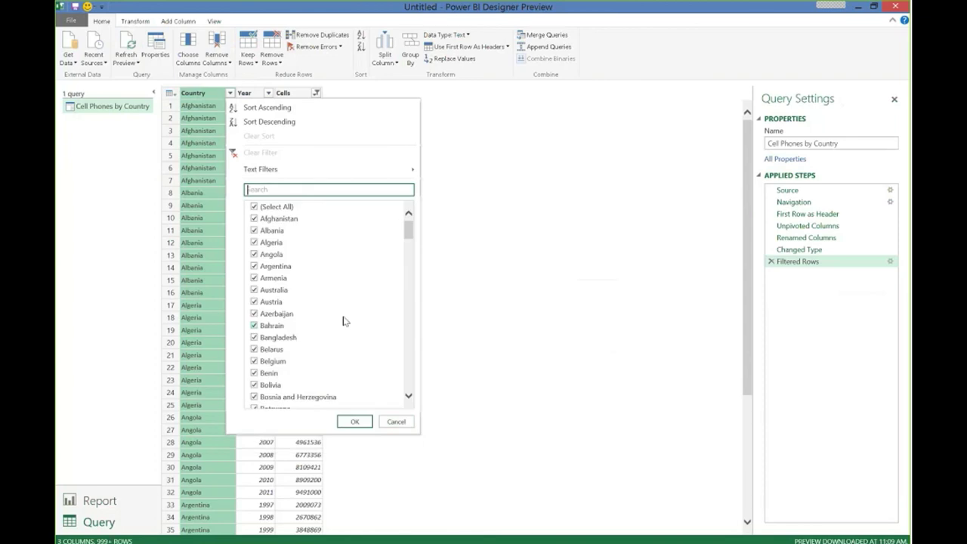
click(254, 206)
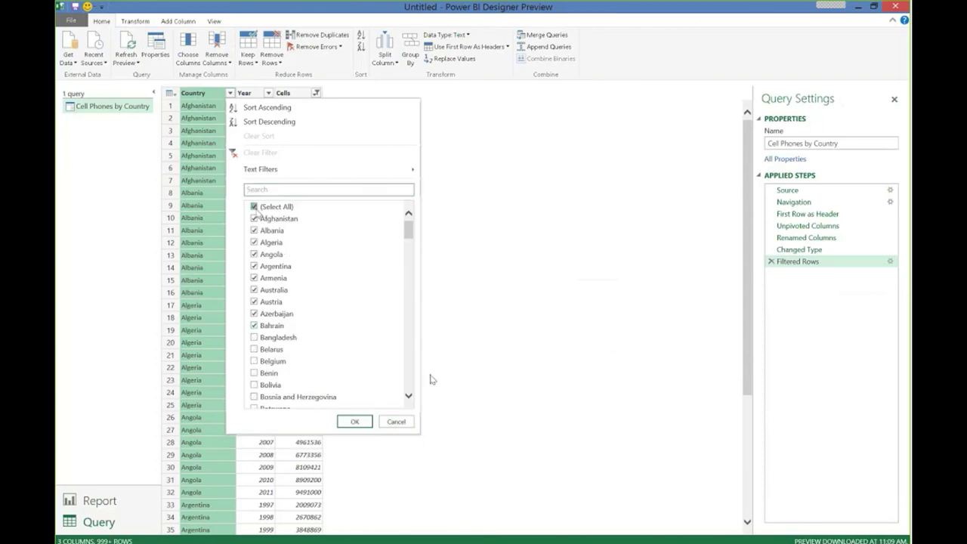
scroll(410, 386, down, 5)
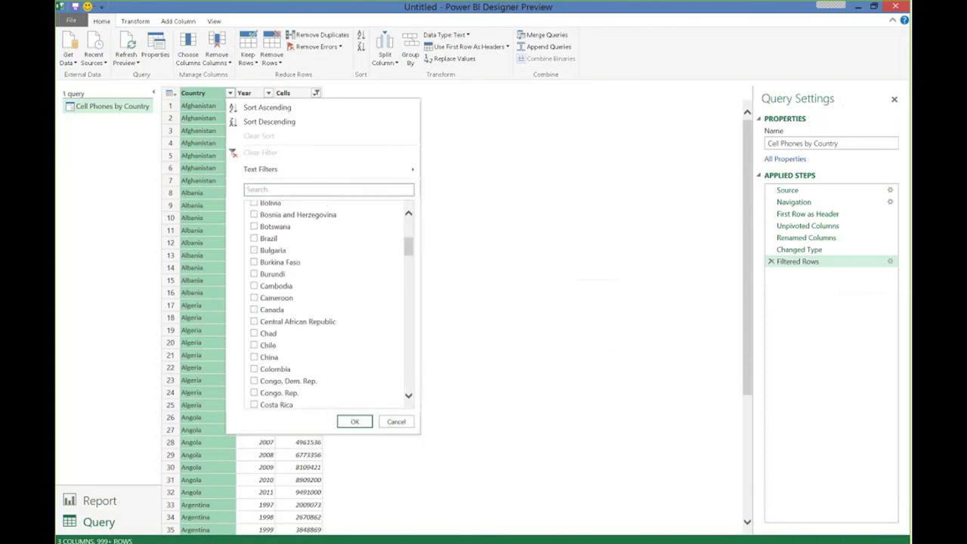
click(253, 310)
scroll(408, 378, down, 20)
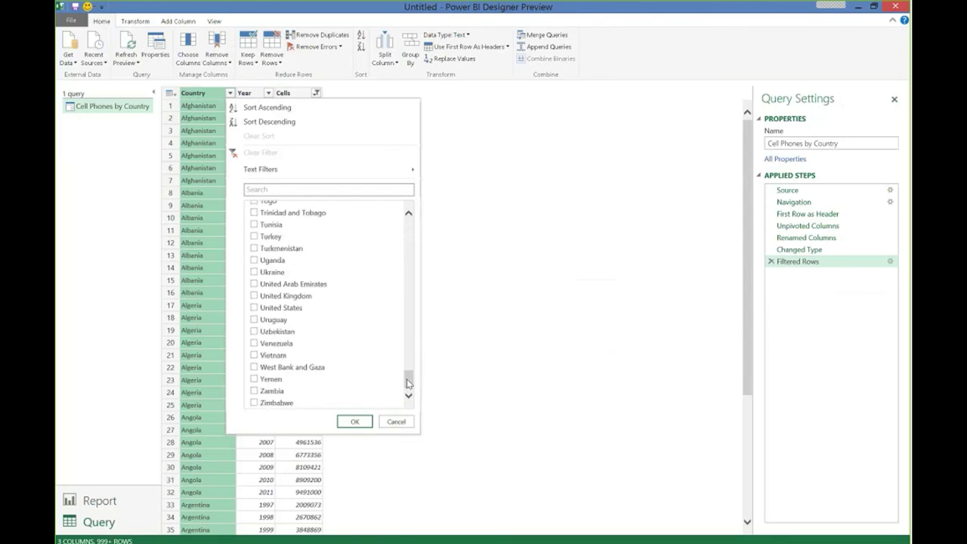
click(254, 308)
click(350, 422)
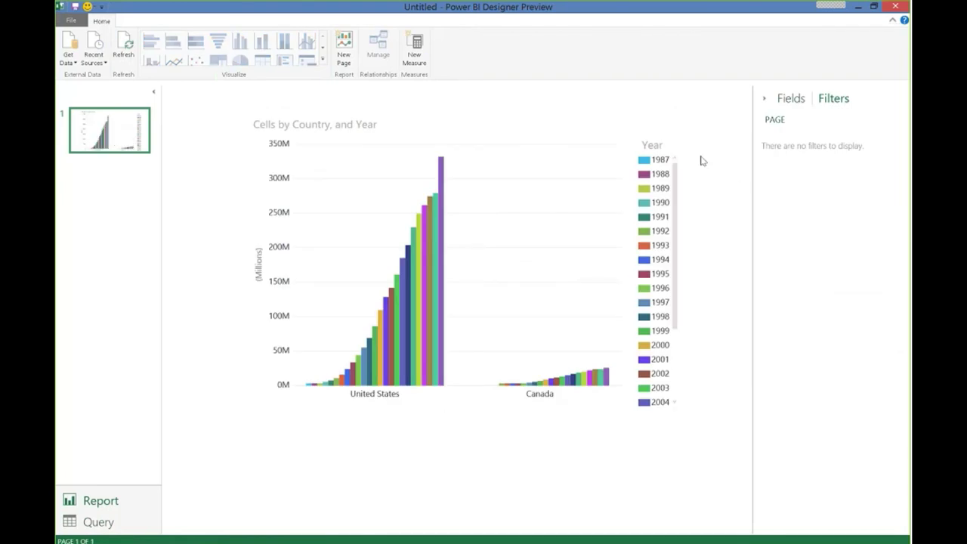
- Change the Cells by Country, and Year column chart into a line chart
click(536, 153)
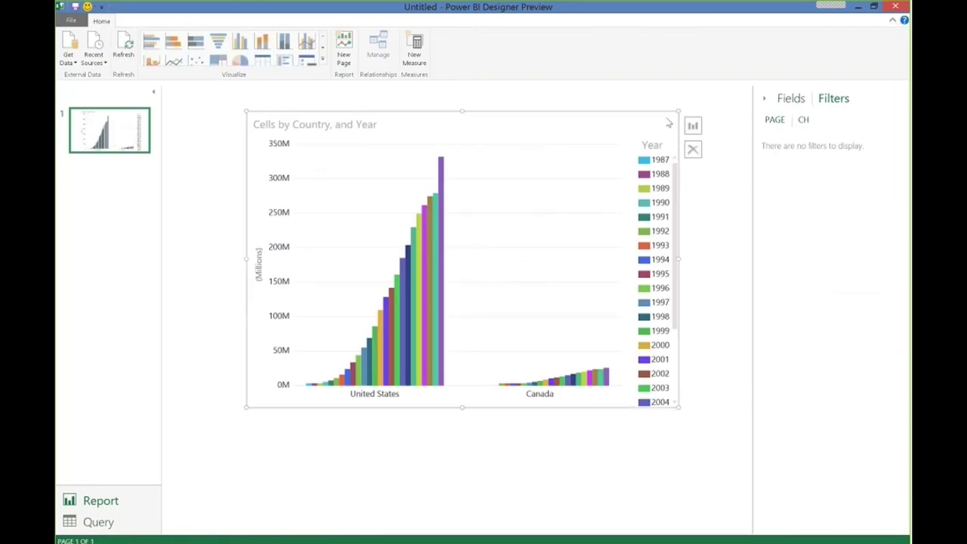
mouse_move(693, 127)
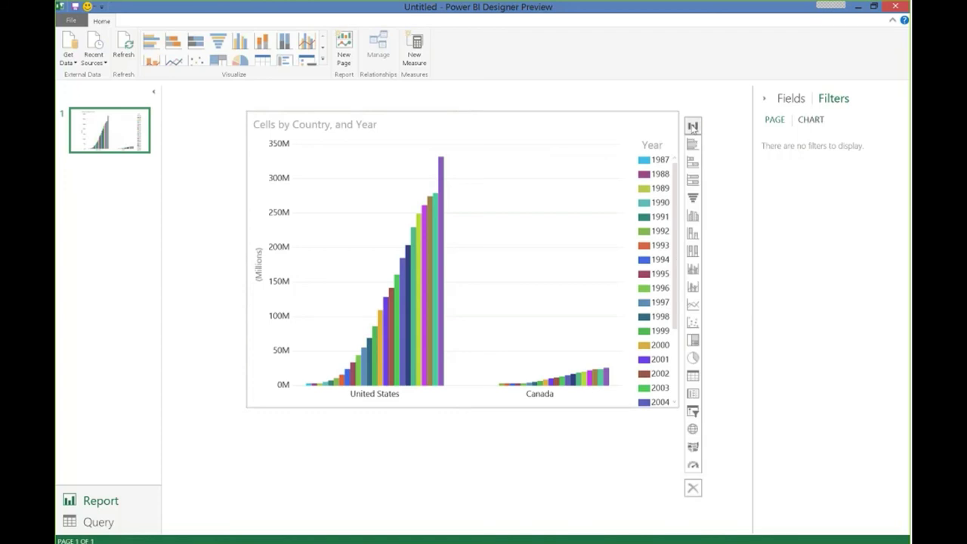
click(693, 305)
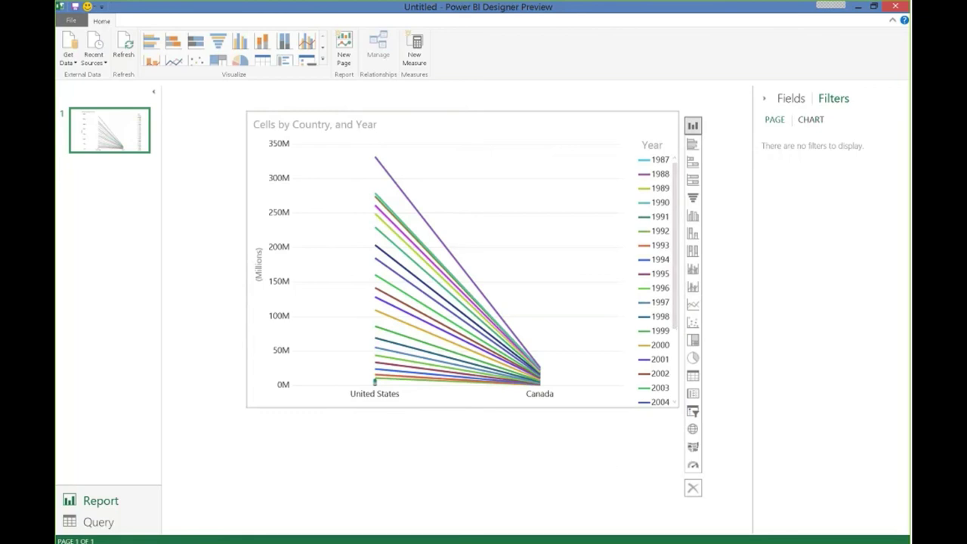
click(612, 442)
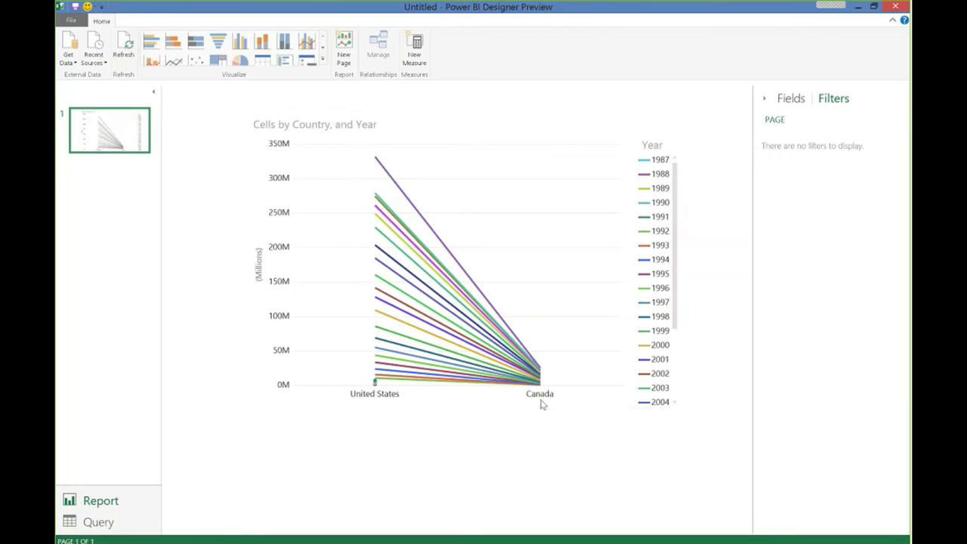
click(643, 195)
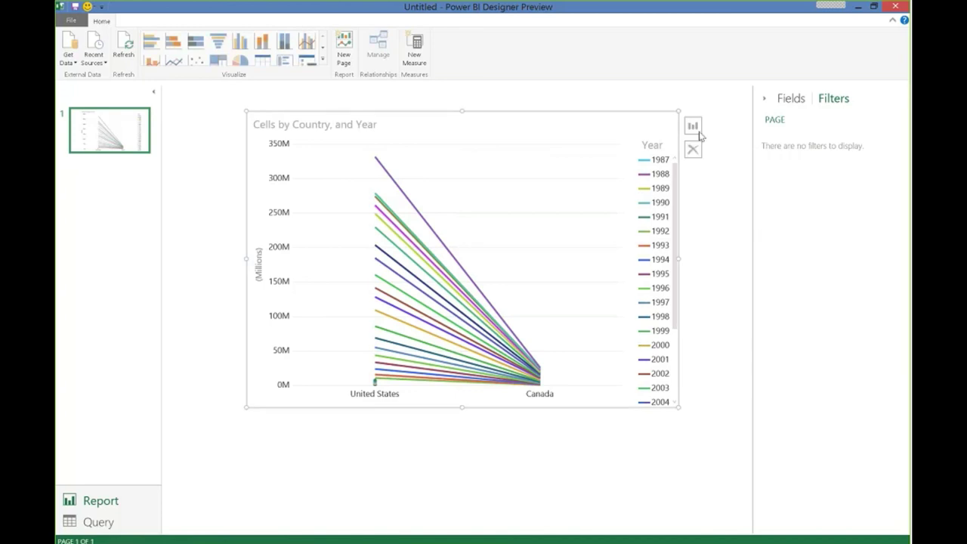
- Save the report as the new file Phones2 in the MSDynamicsWorld folder
click(76, 26)
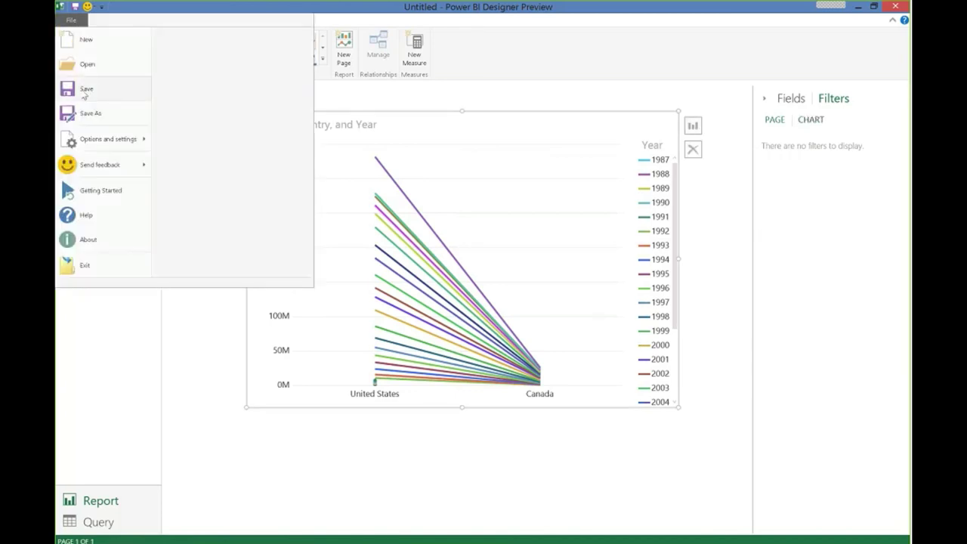
key(Escape)
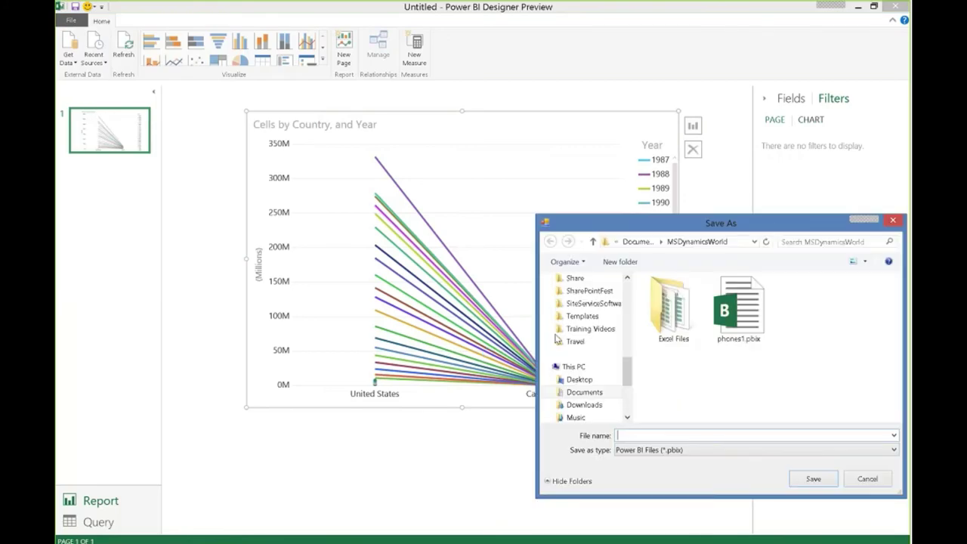
click(692, 434)
text(Phonm)
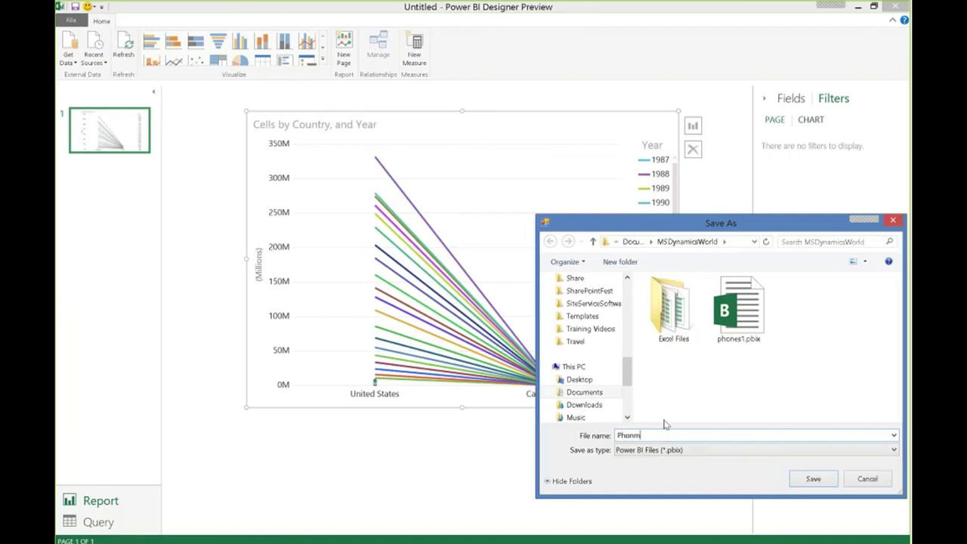
key(BackSpace)
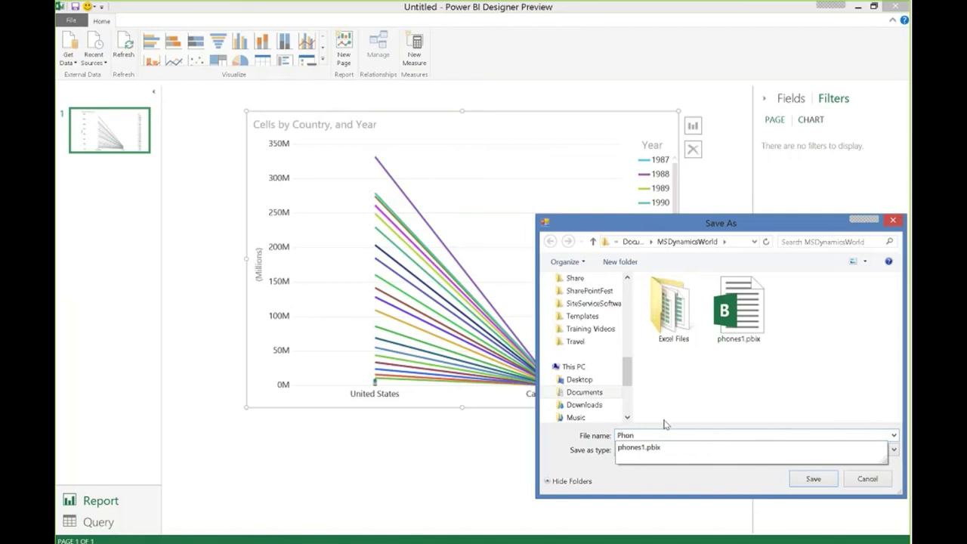
text(es)
key(Return)
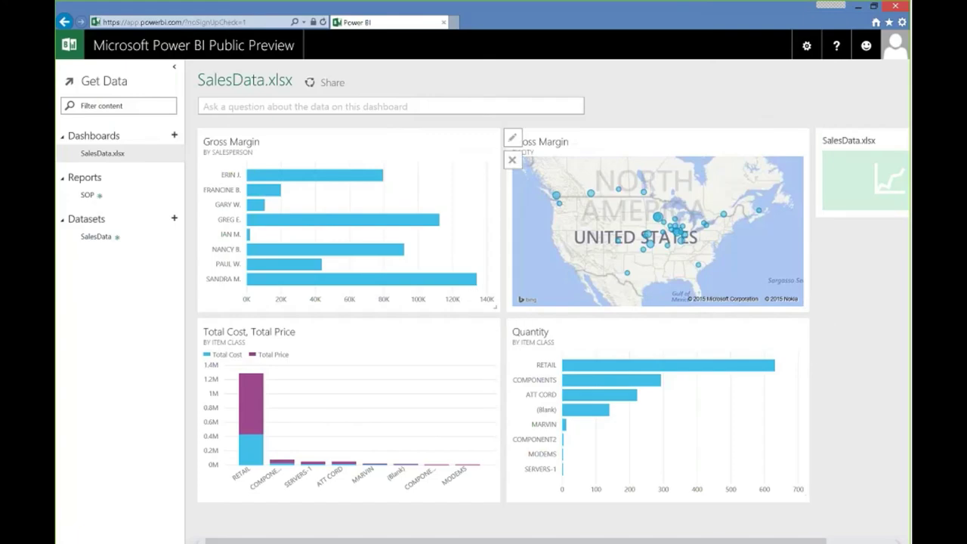
- Upload Documents\MSDynamicsWorld\Phones2.pbix to Power BI as a Power BI Designer file
click(106, 82)
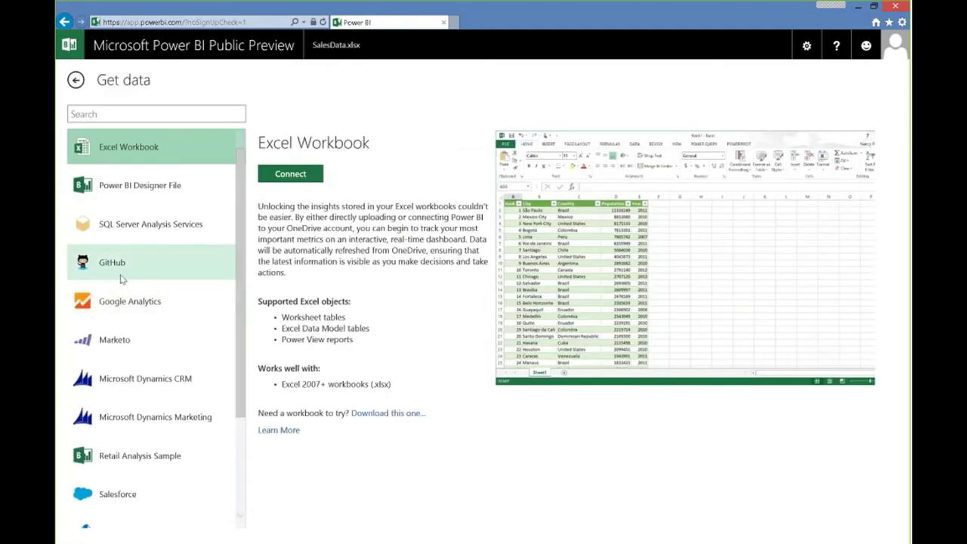
click(137, 195)
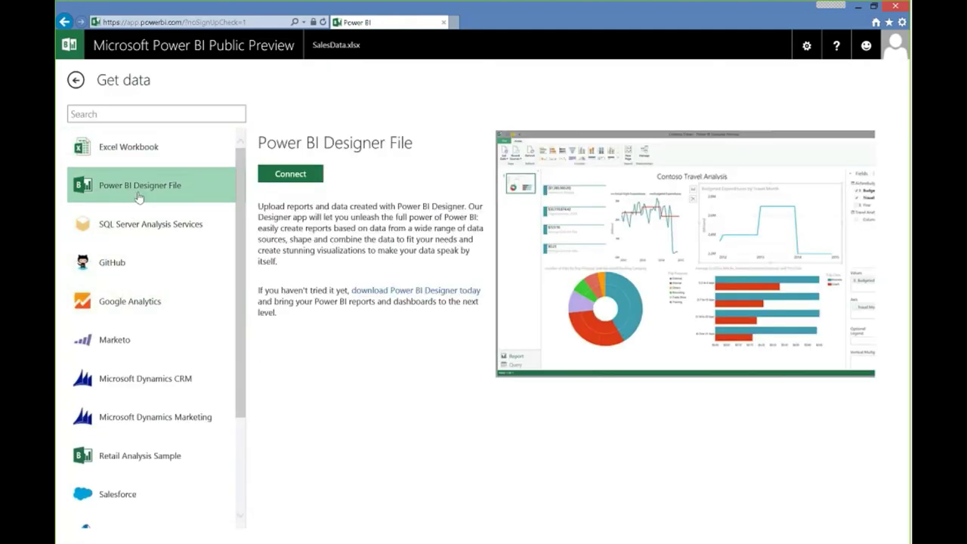
click(301, 176)
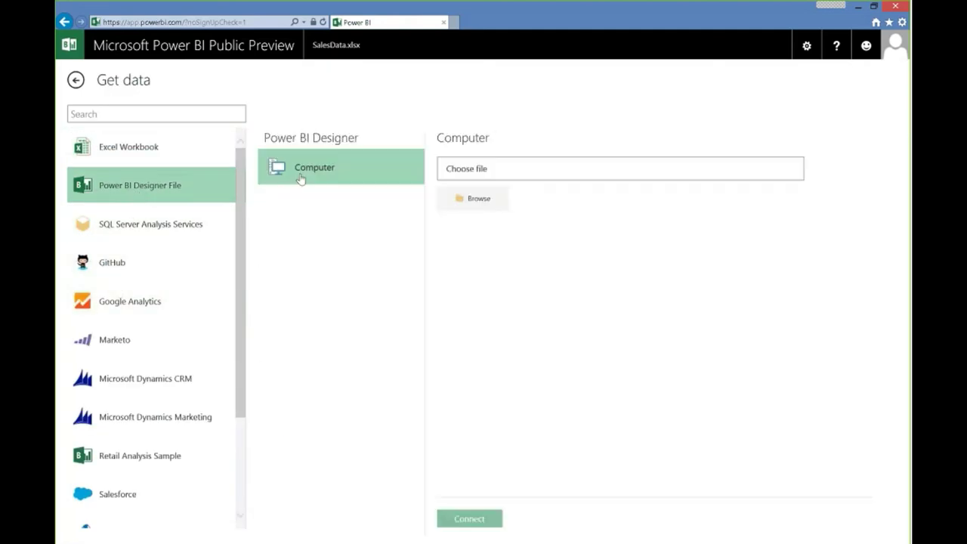
click(455, 200)
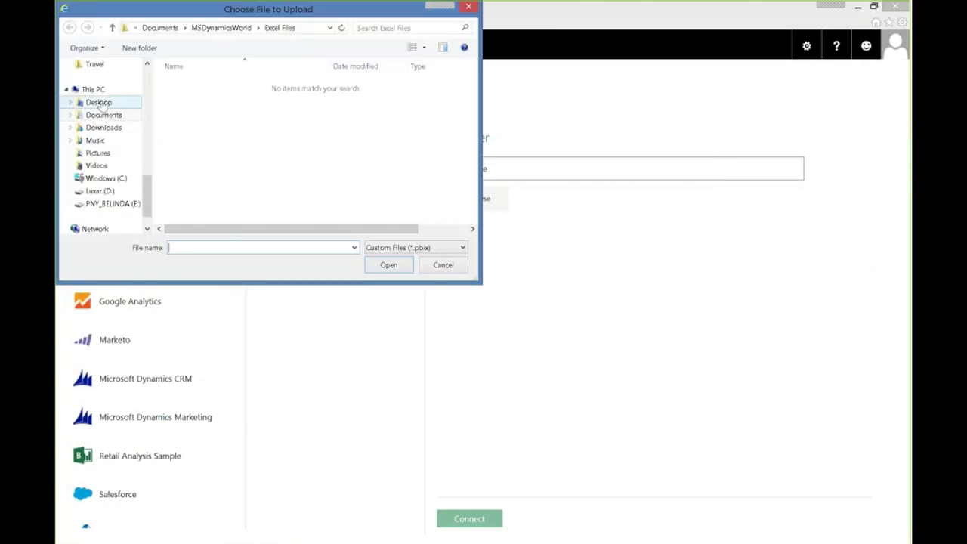
click(104, 115)
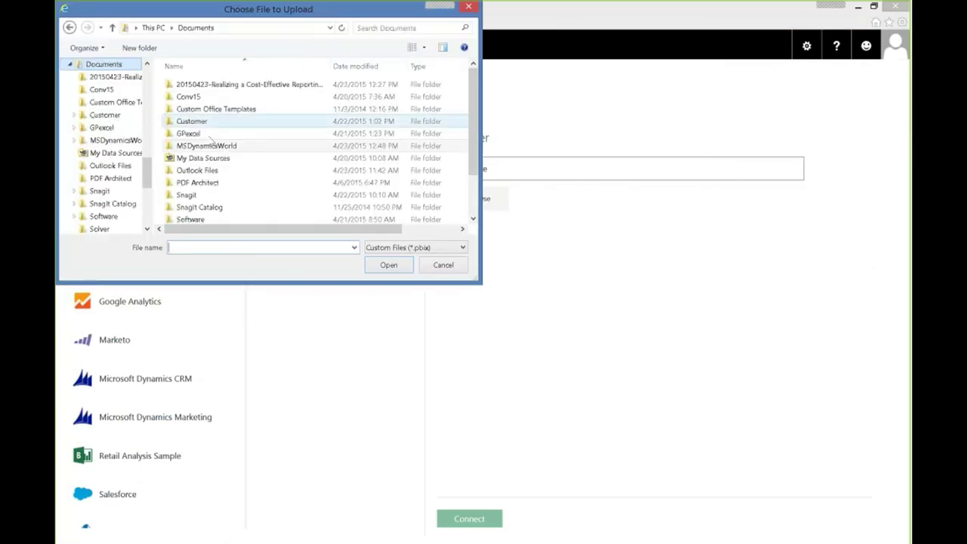
double_click(216, 147)
double_click(332, 114)
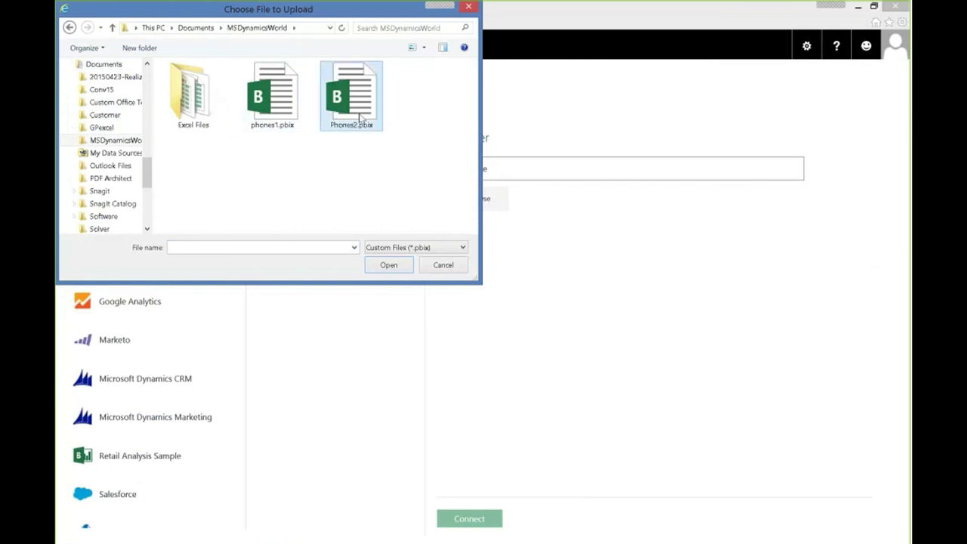
click(469, 526)
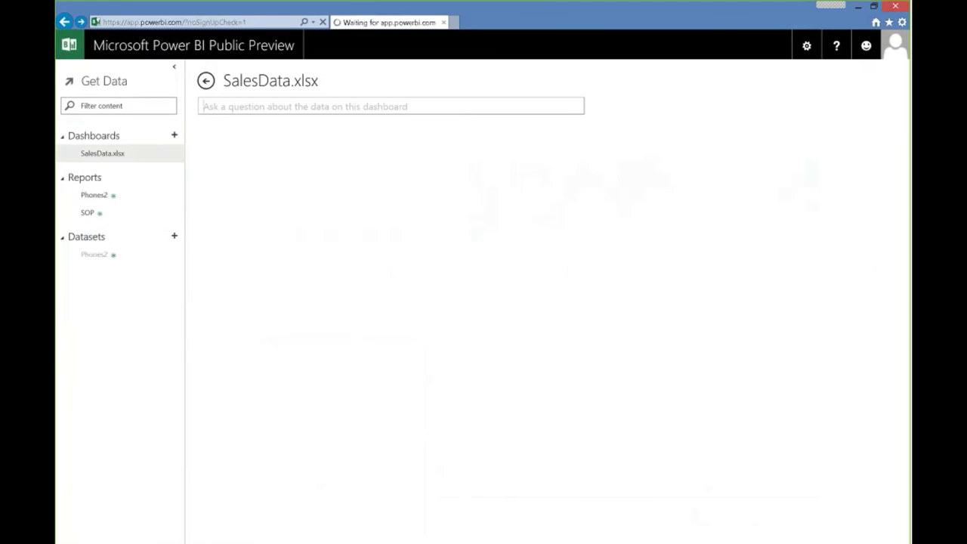
- Pin the Phones2 line chart to the dashboard, then reopen the SalesData.xlsx dashboard
click(121, 198)
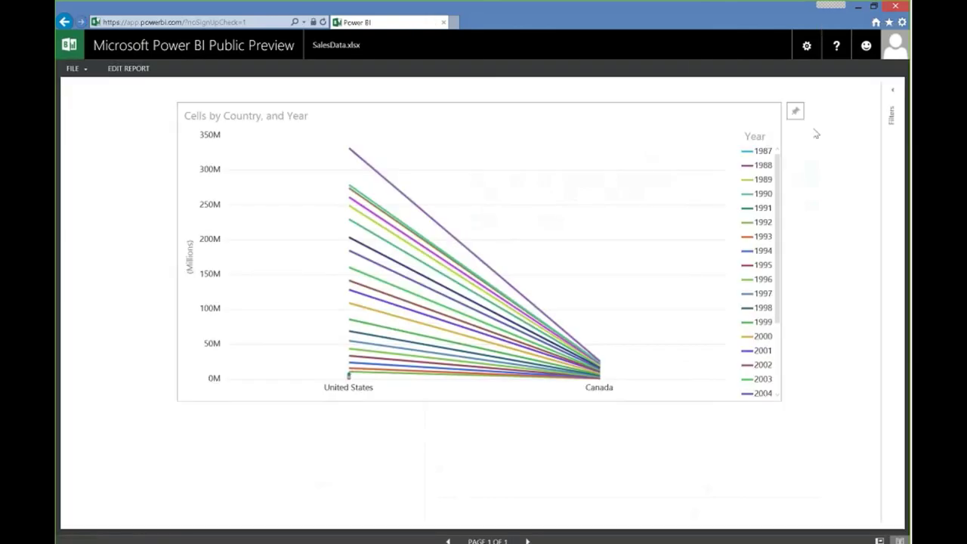
click(795, 111)
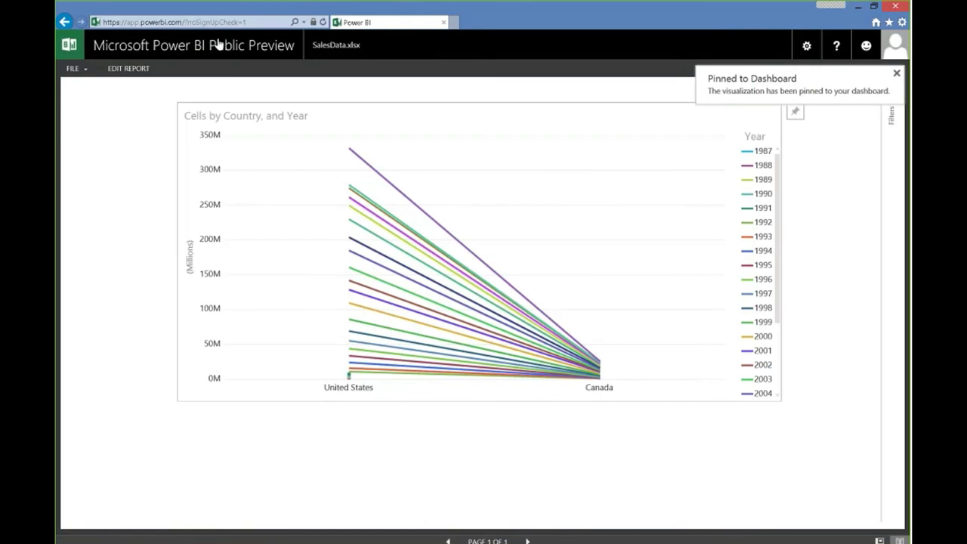
click(167, 43)
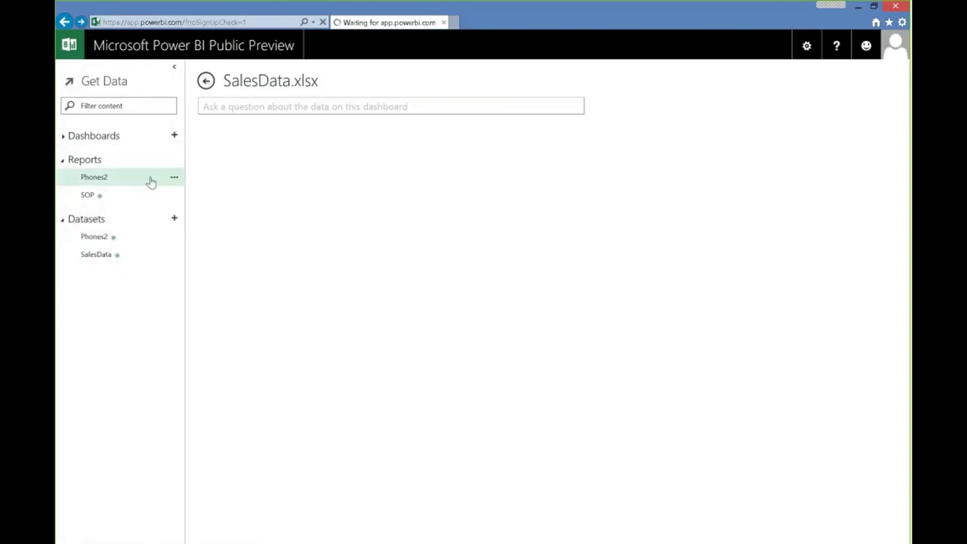
click(106, 135)
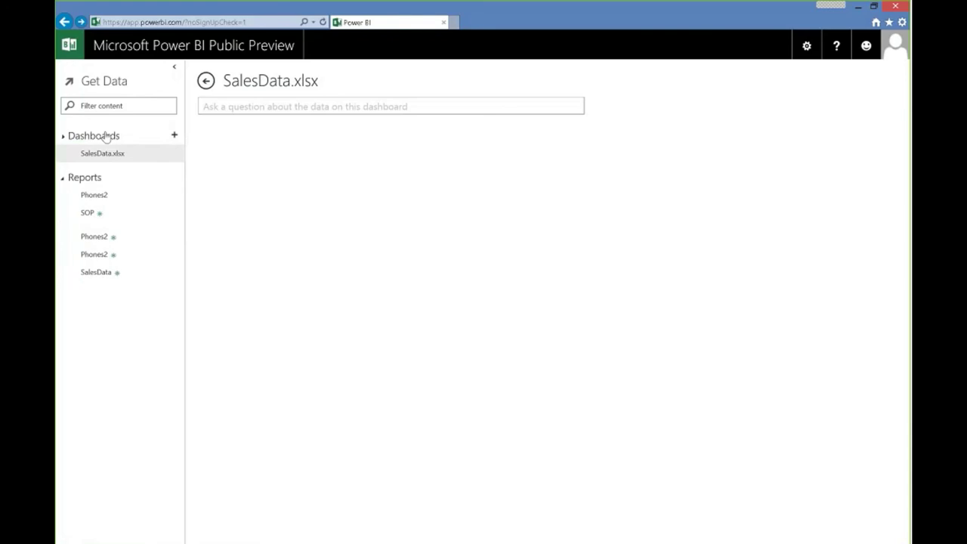
click(88, 213)
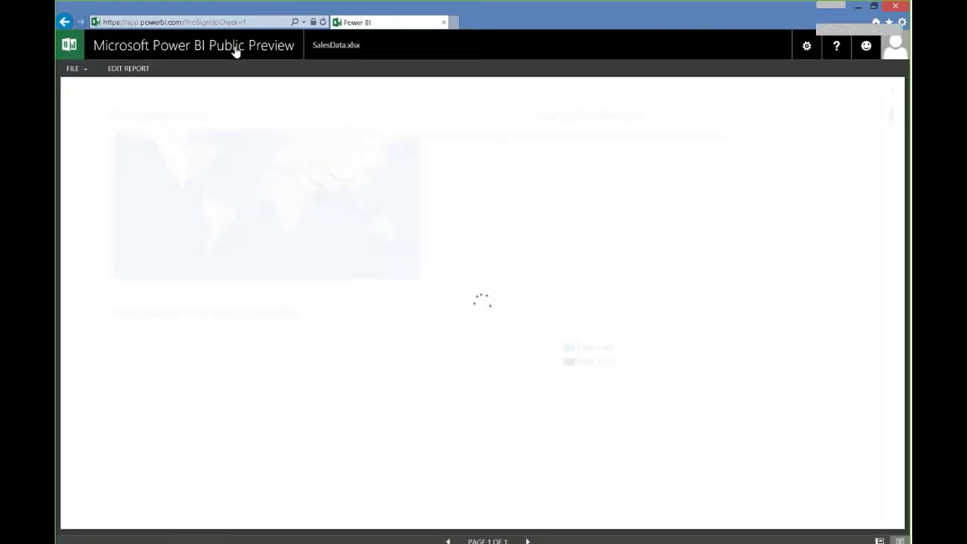
click(233, 48)
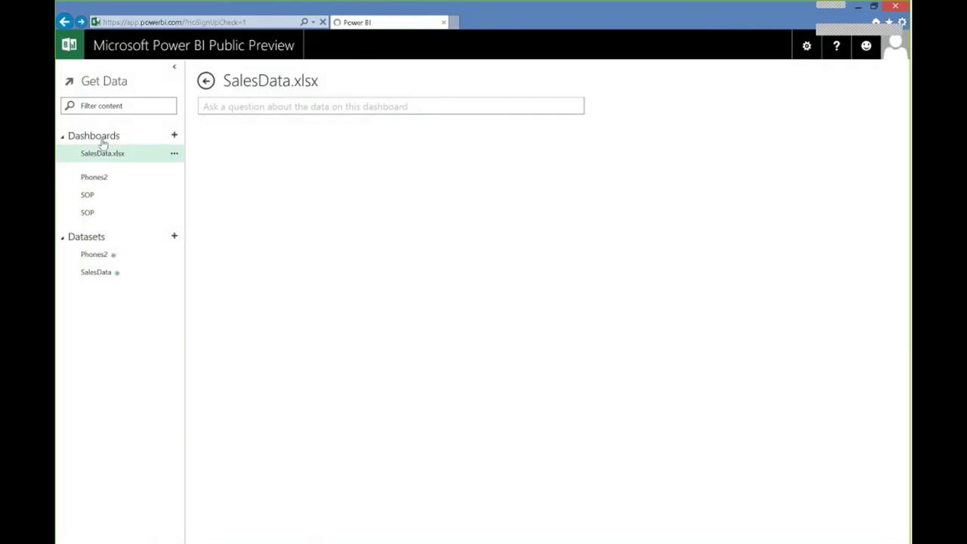
click(101, 142)
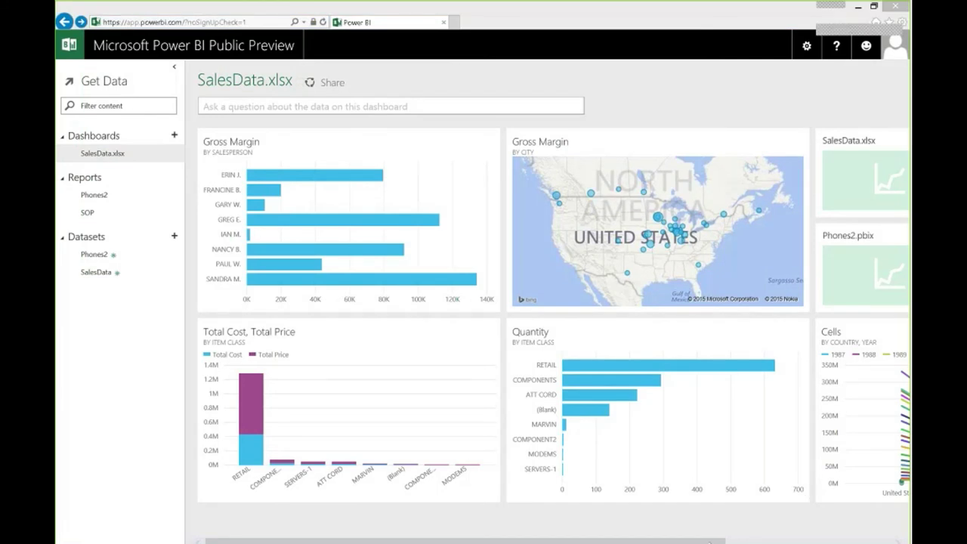
- Bring the Cells tile into view, minimize the browser, and advance to the next slide
click(729, 541)
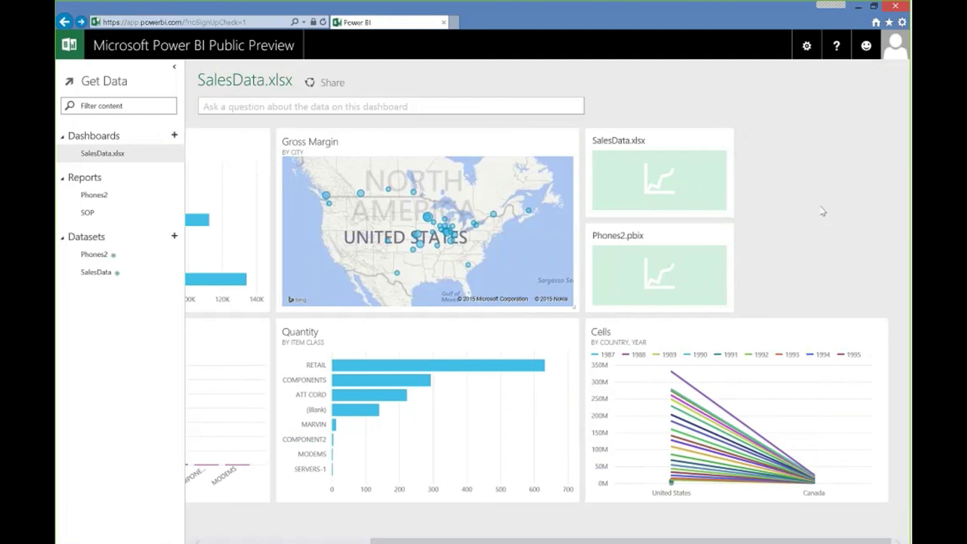
click(860, 9)
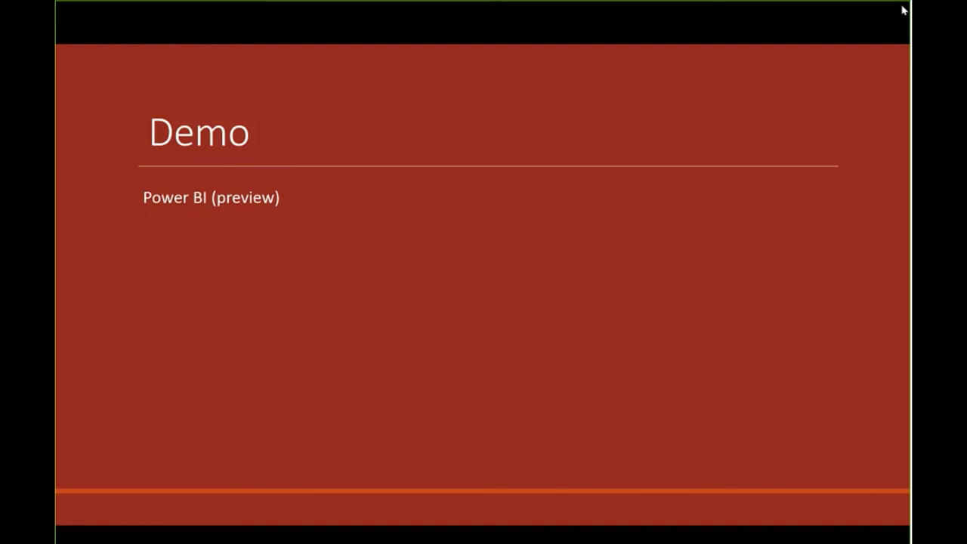
key(Right)
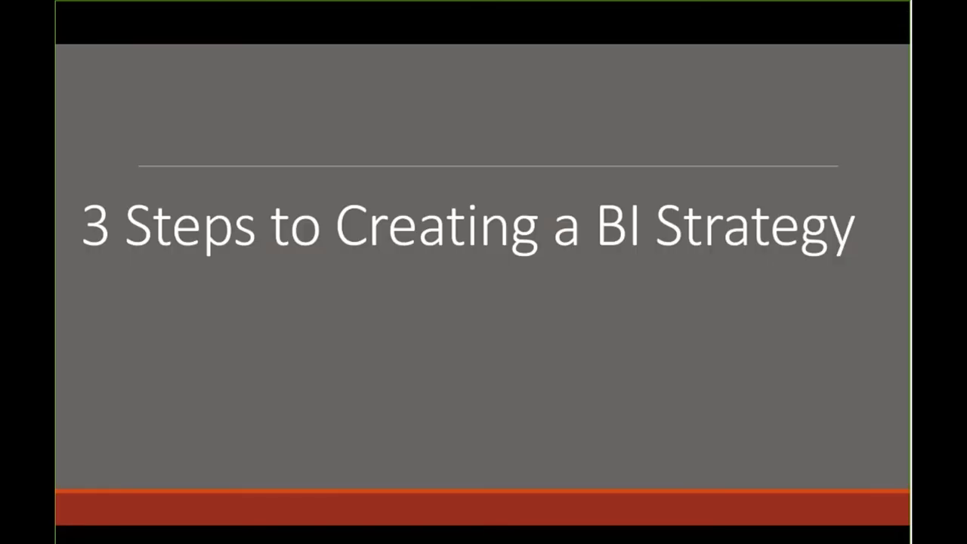